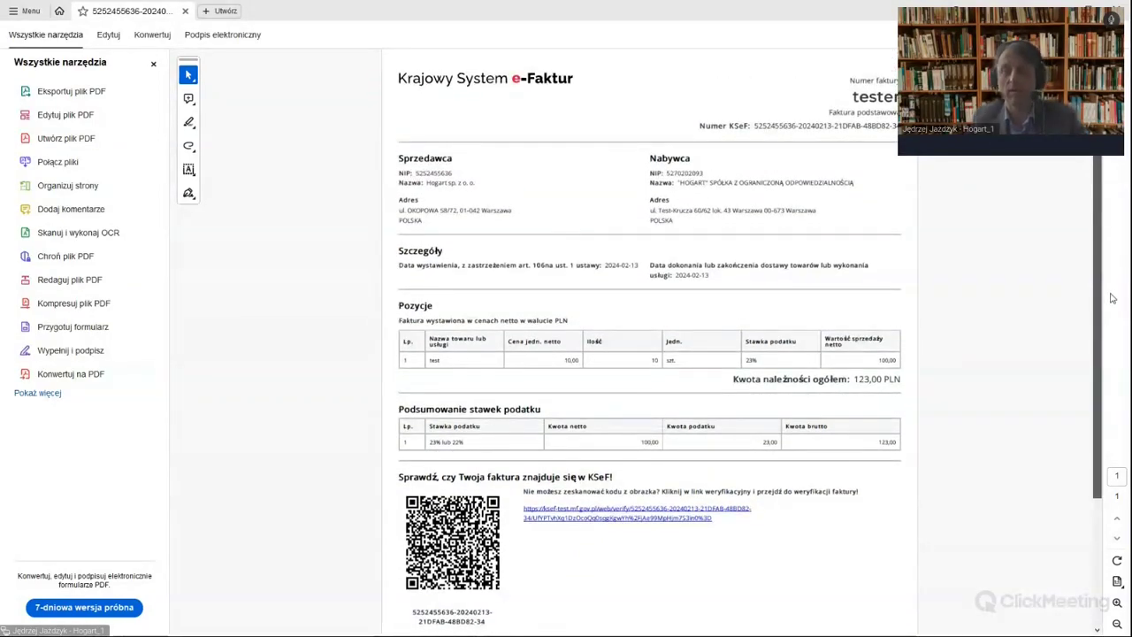
Step: Look over the e-invoice visualization PDF and switch to the Hogart KSeF program in the remote desktop session
scroll(1112, 299, "down", 1)
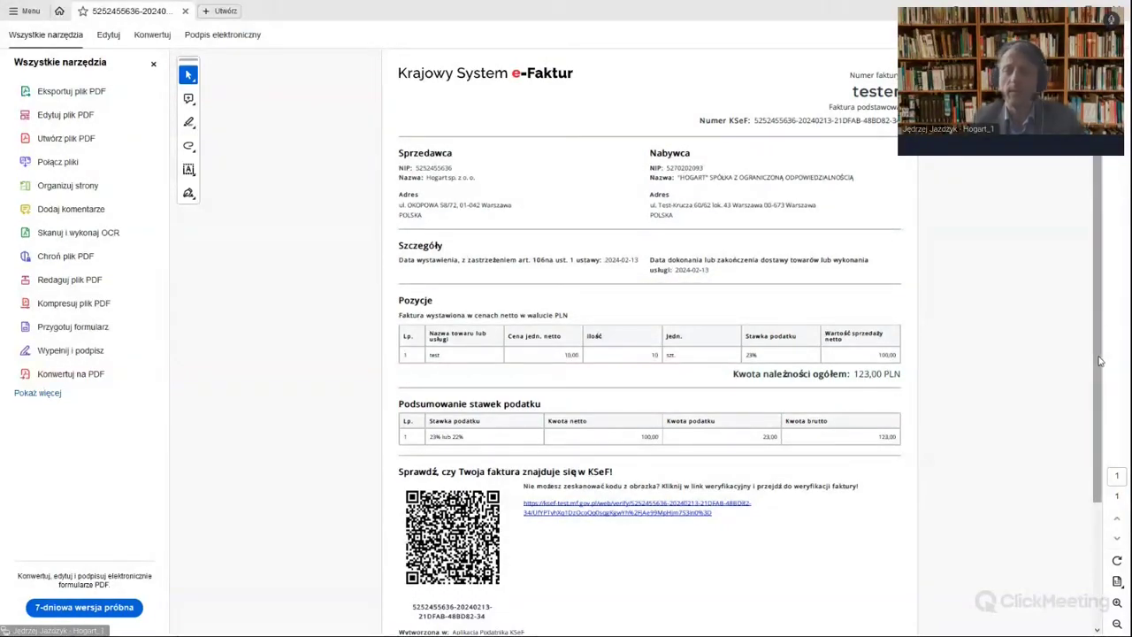
mouse_move(1102, 171)
left_mouse_down()
mouse_move(1101, 221)
mouse_move(1117, 165)
left_mouse_up()
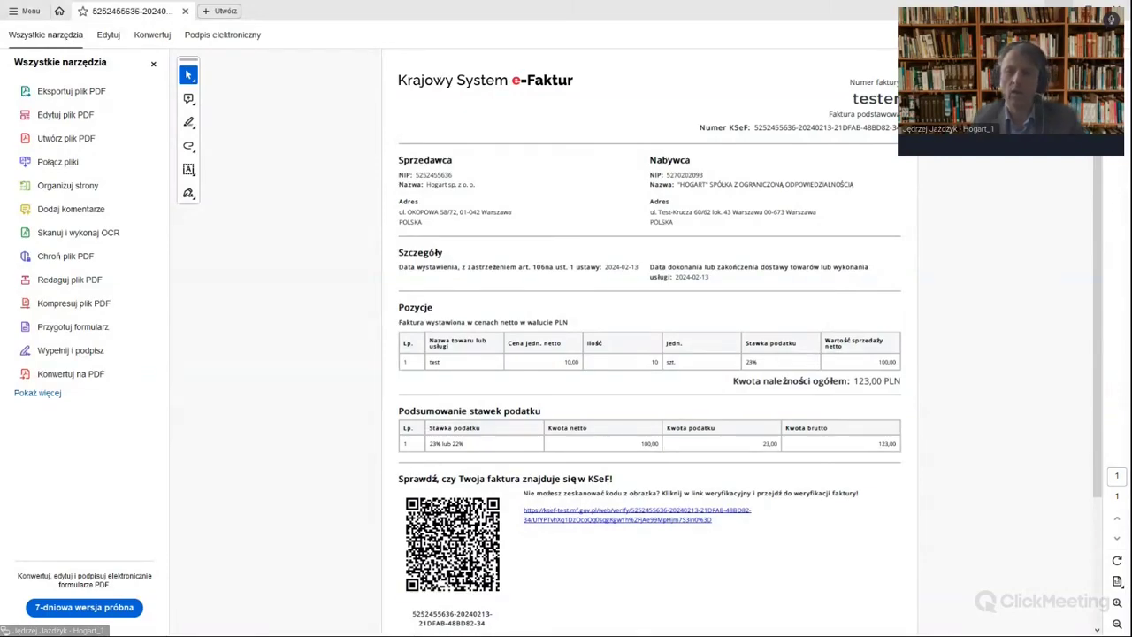
key("alt+Tab")
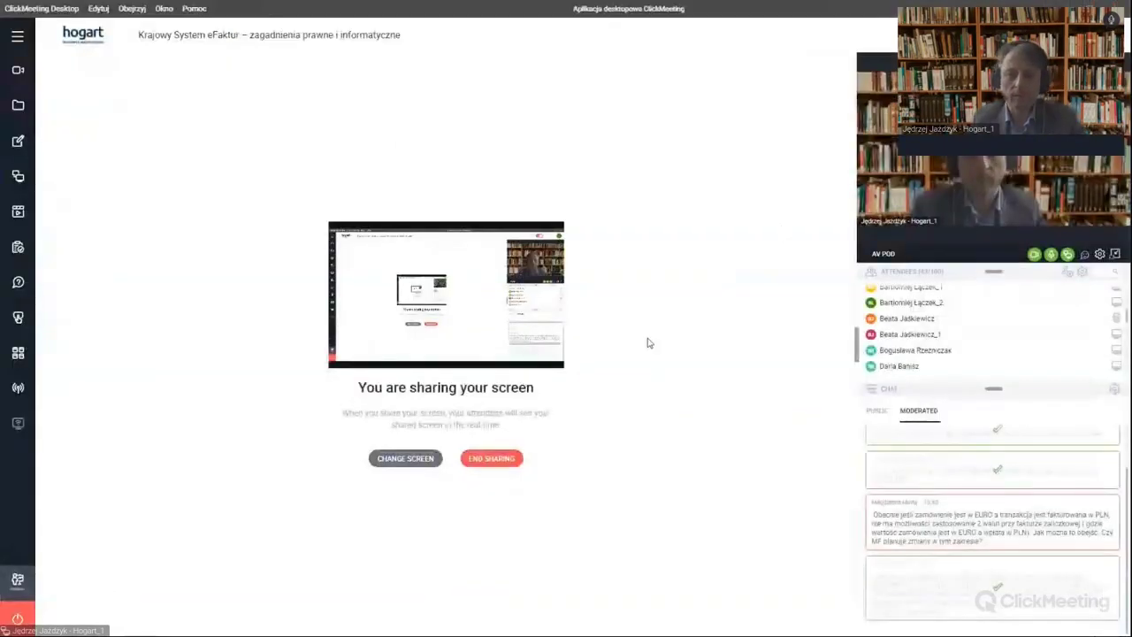
key("alt+Tab")
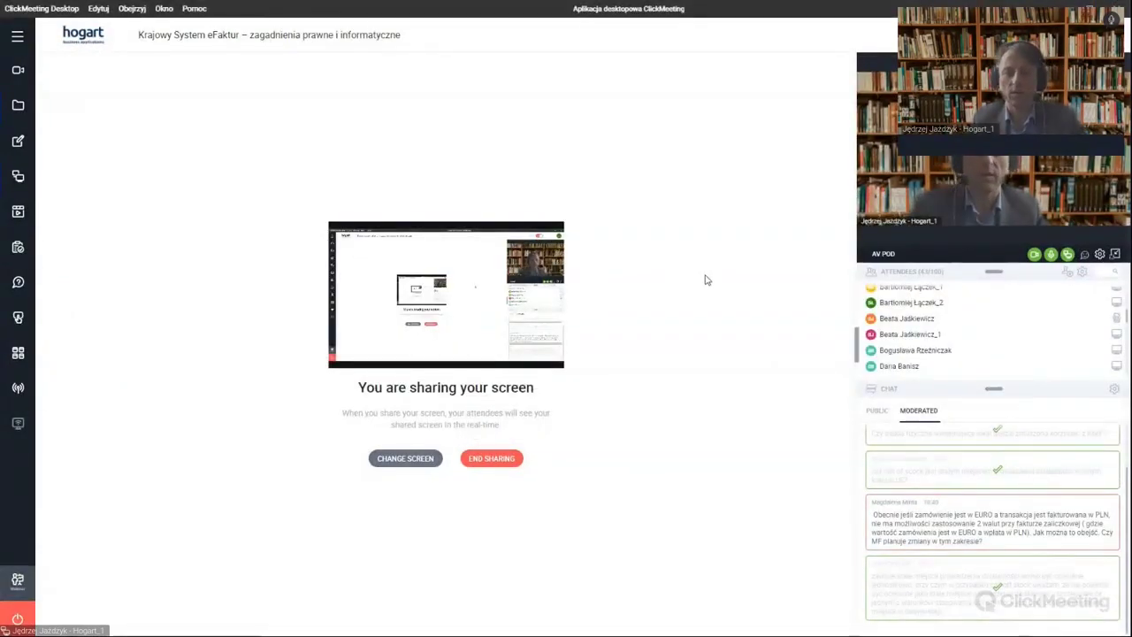
key("alt+Tab")
key("Tab")
key("Tab")
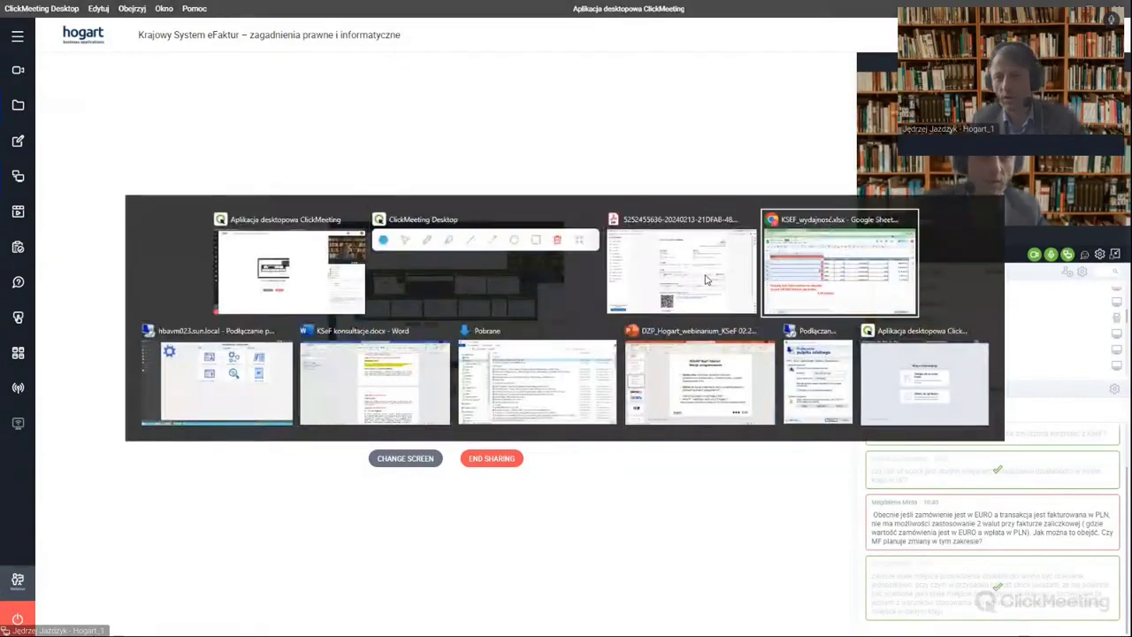
key("Tab")
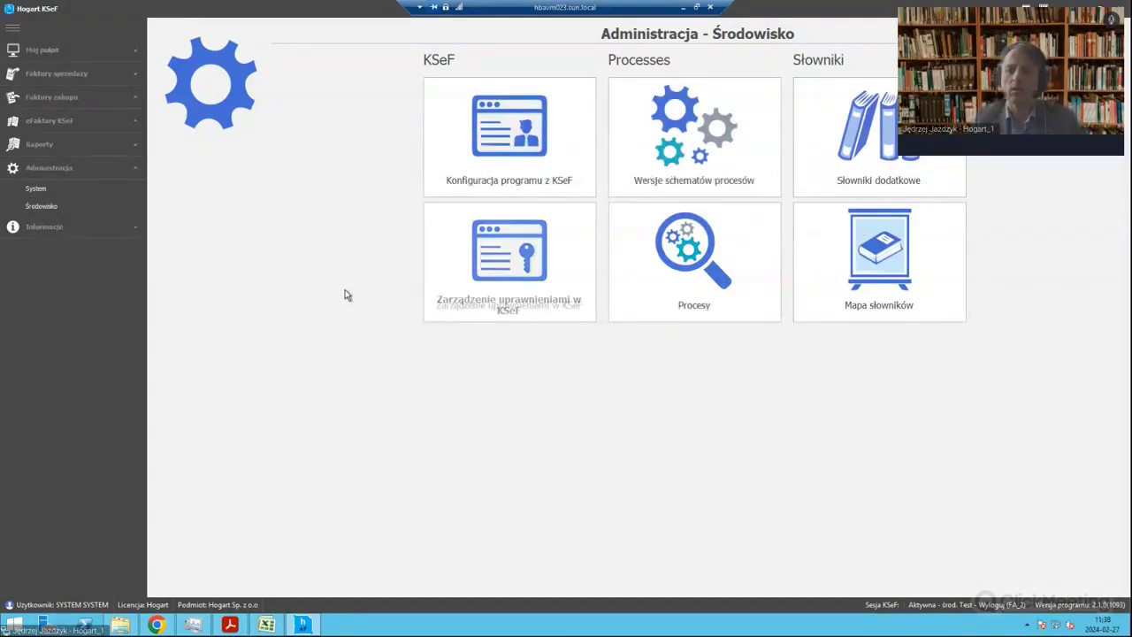
Step: Examine the list of entities (Podmioty) in the System administration area and return to the overview
left_click(51, 190)
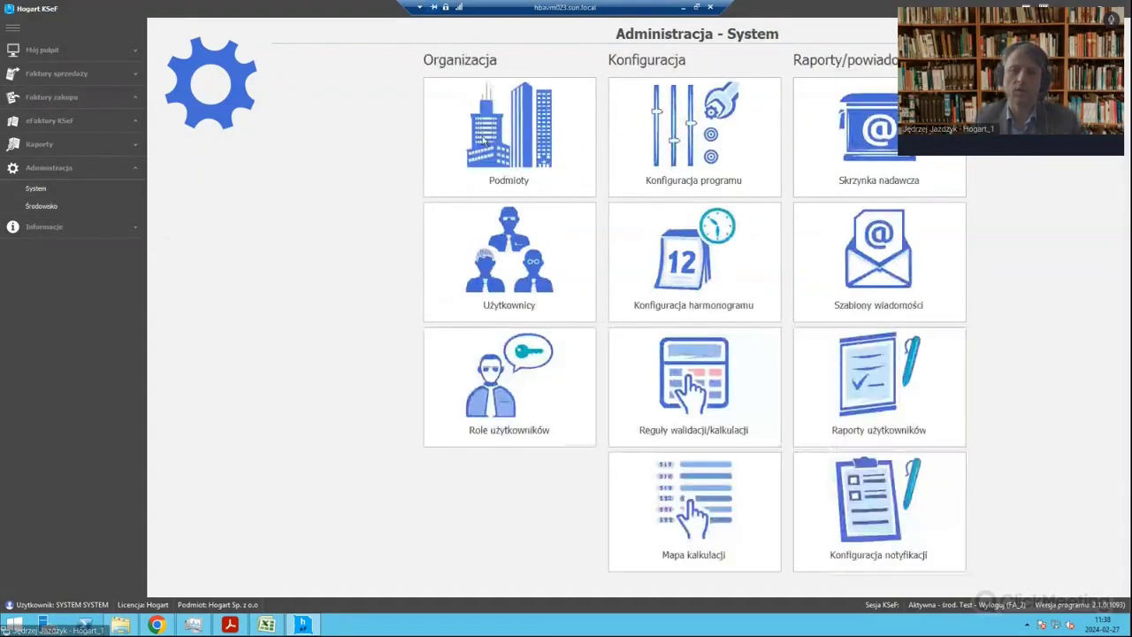
left_click(513, 125)
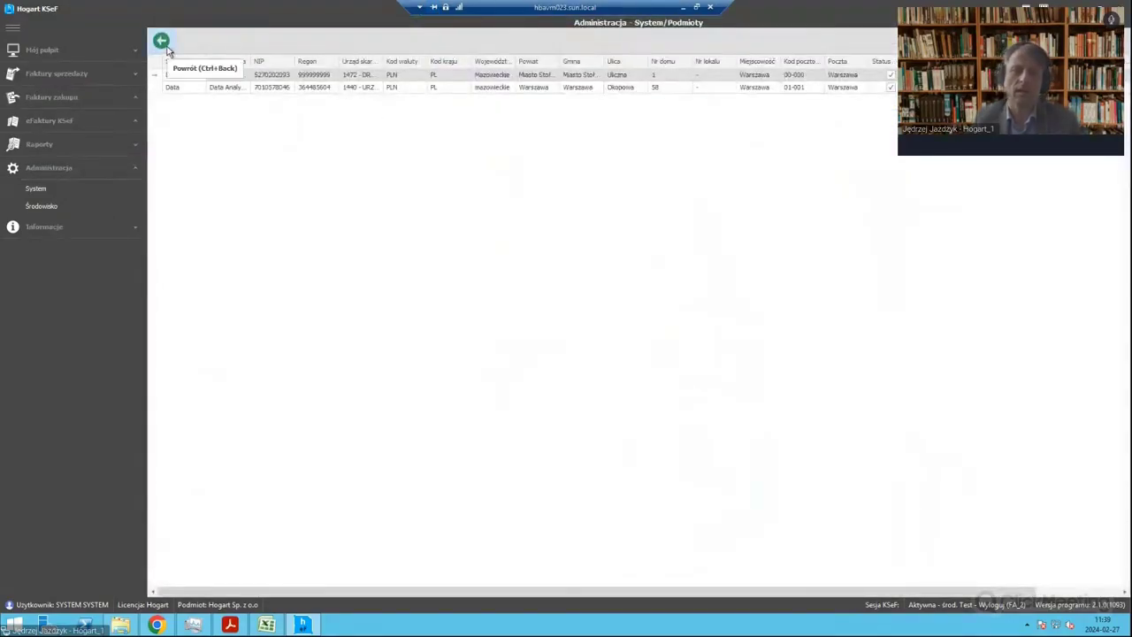
left_click(161, 42)
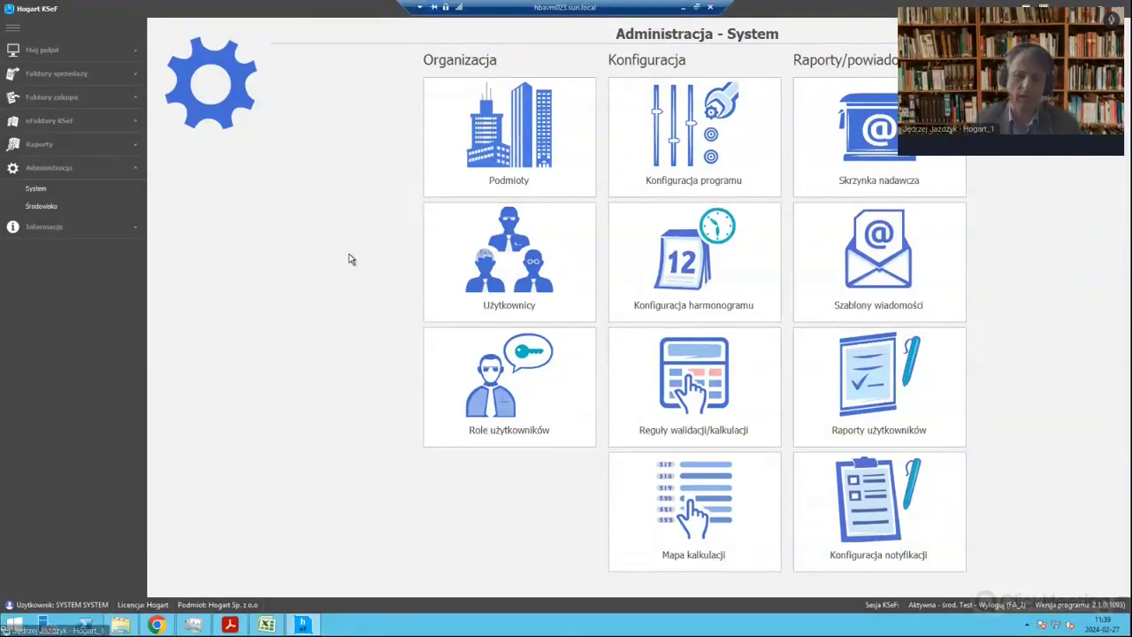
Step: Open the sales invoice templates (Szablony) and widen the template name column to show the full names
left_click(59, 75)
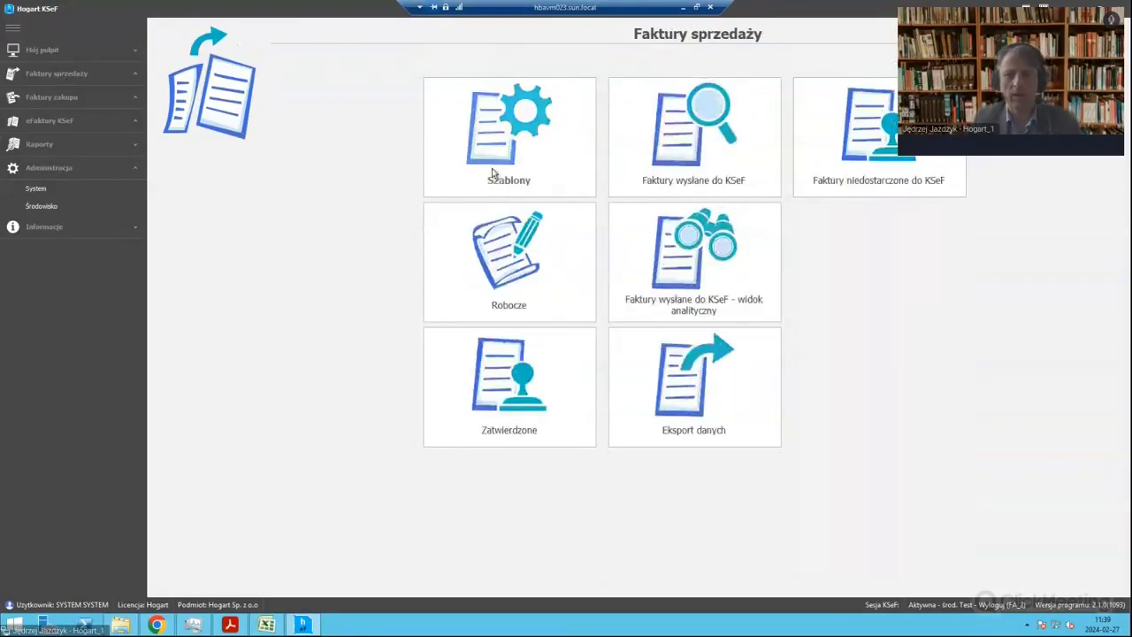
left_click(554, 161)
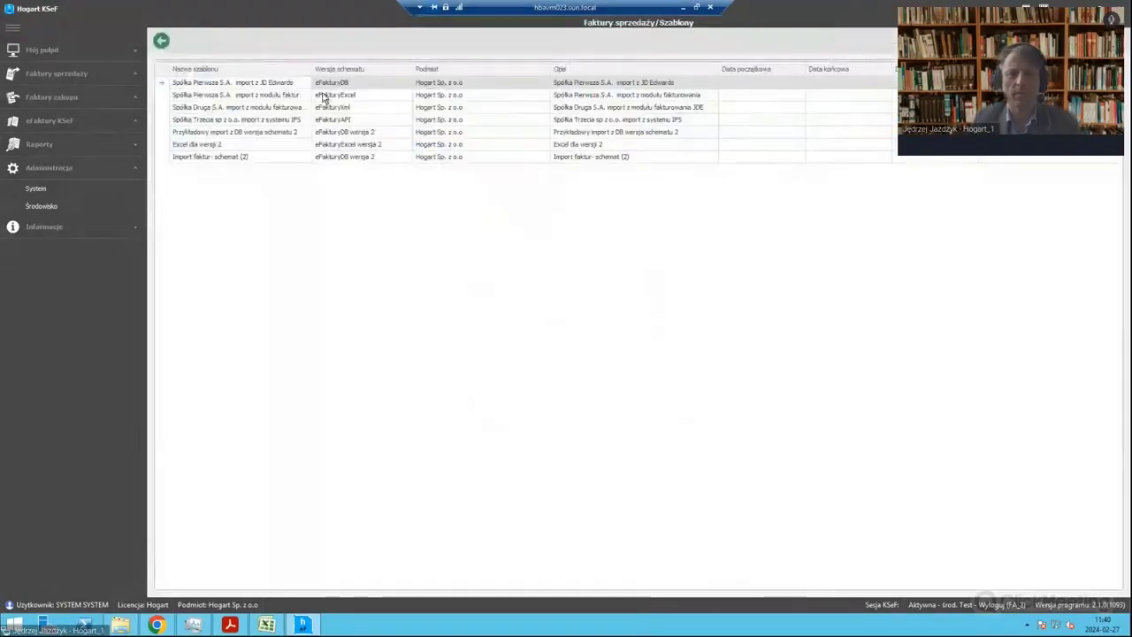
left_click_drag(316, 70, 378, 71)
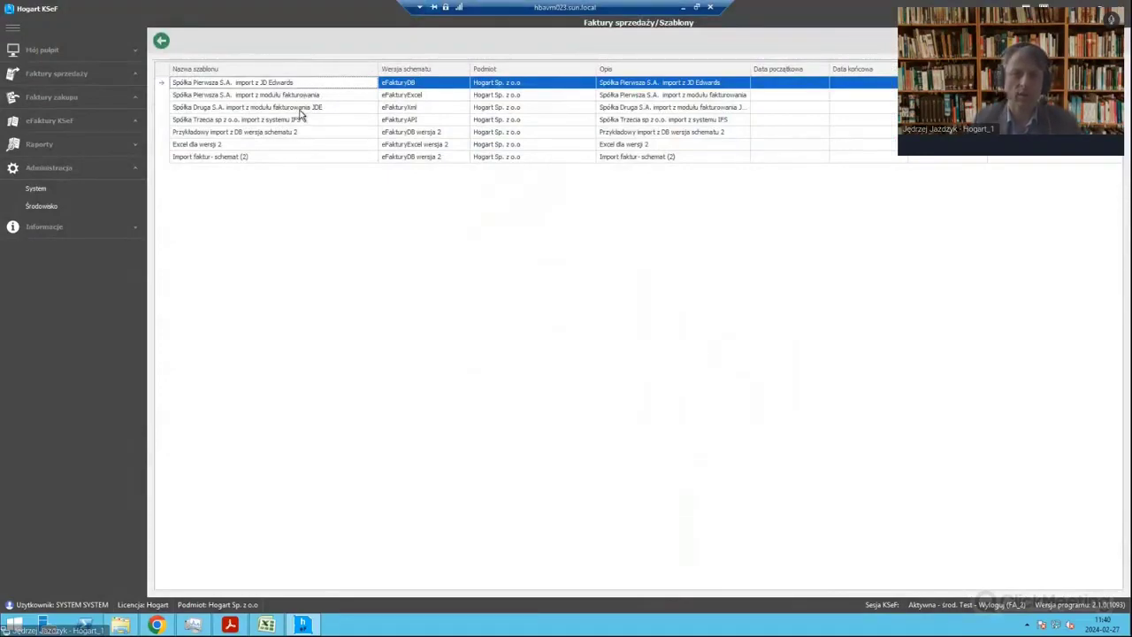
Step: Examine the sales import templates and their DB, Excel, XML and API schema versions, and return to the sales invoices overview
left_click(300, 110)
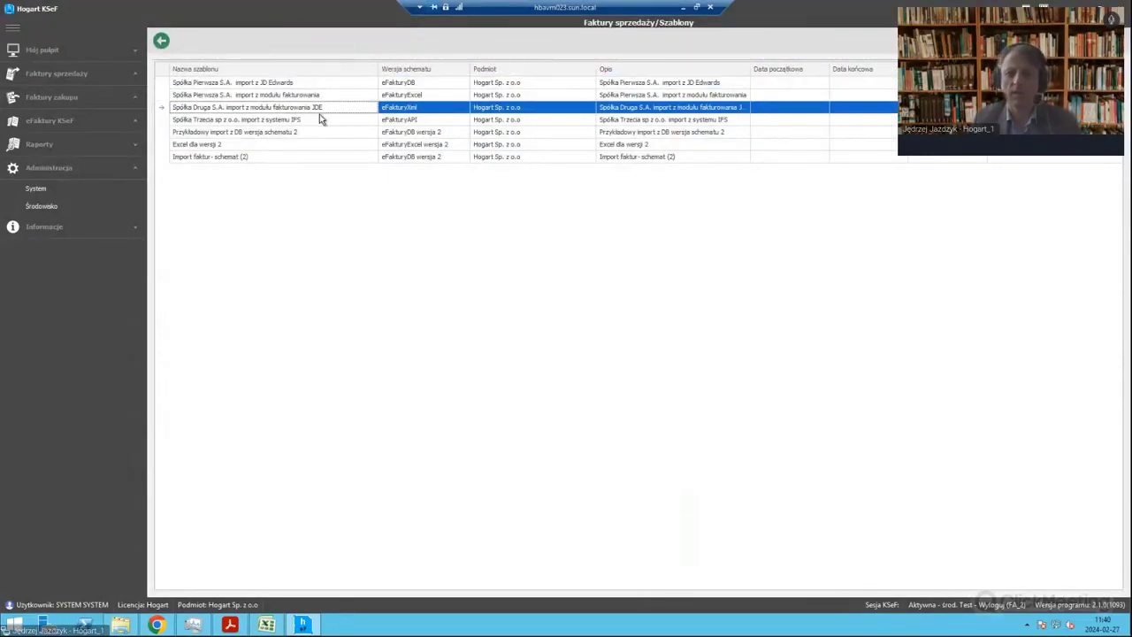
left_click(298, 119)
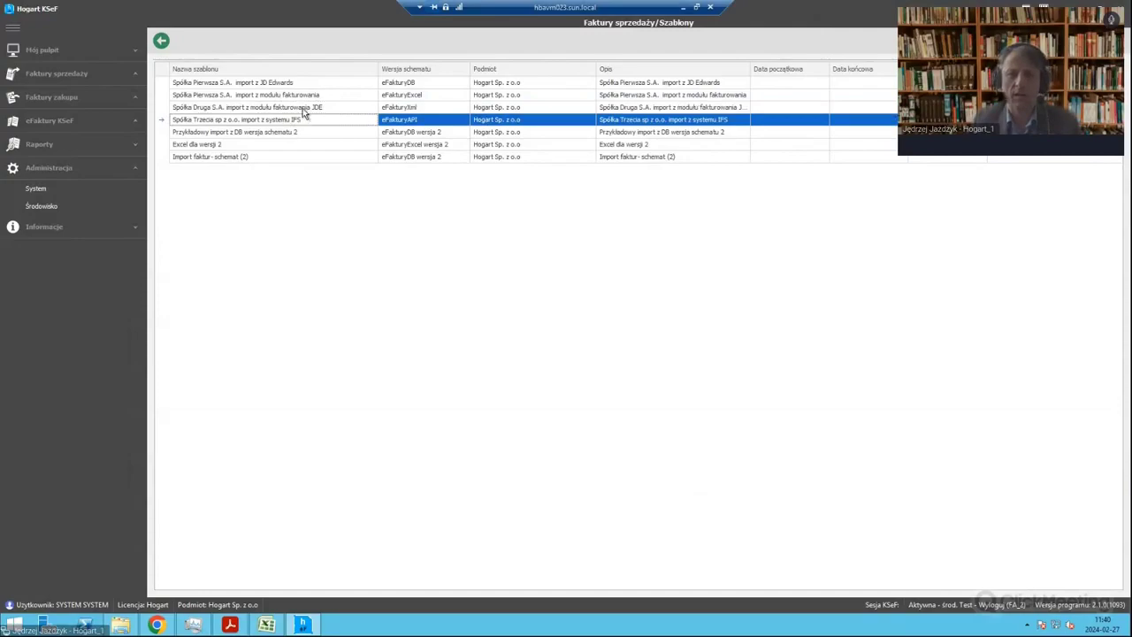
left_click(288, 134)
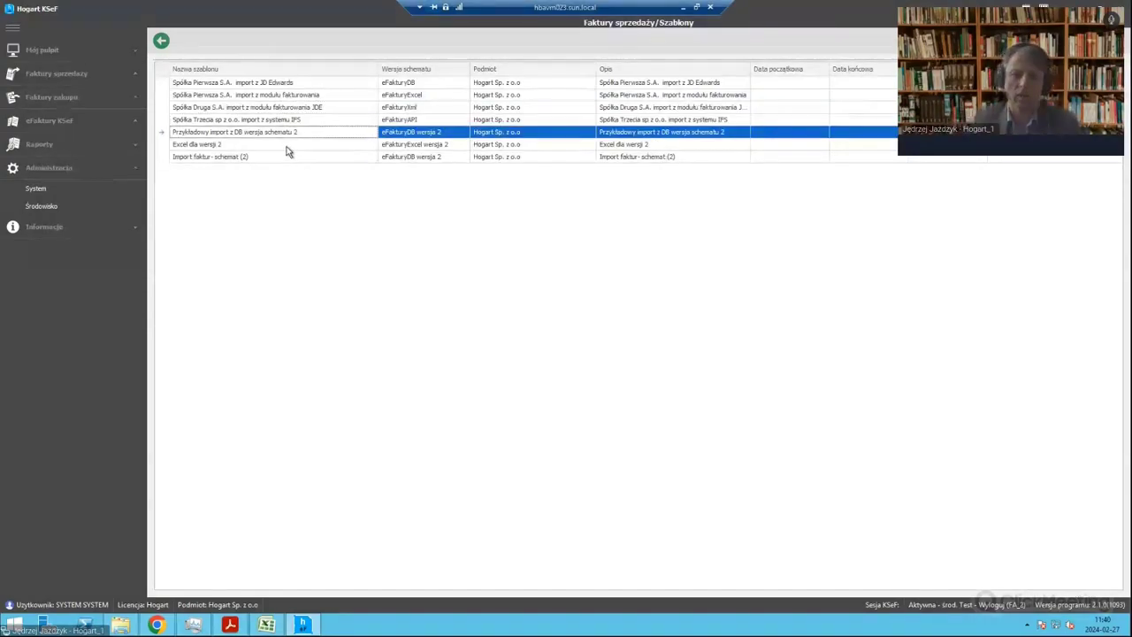
left_click(430, 120)
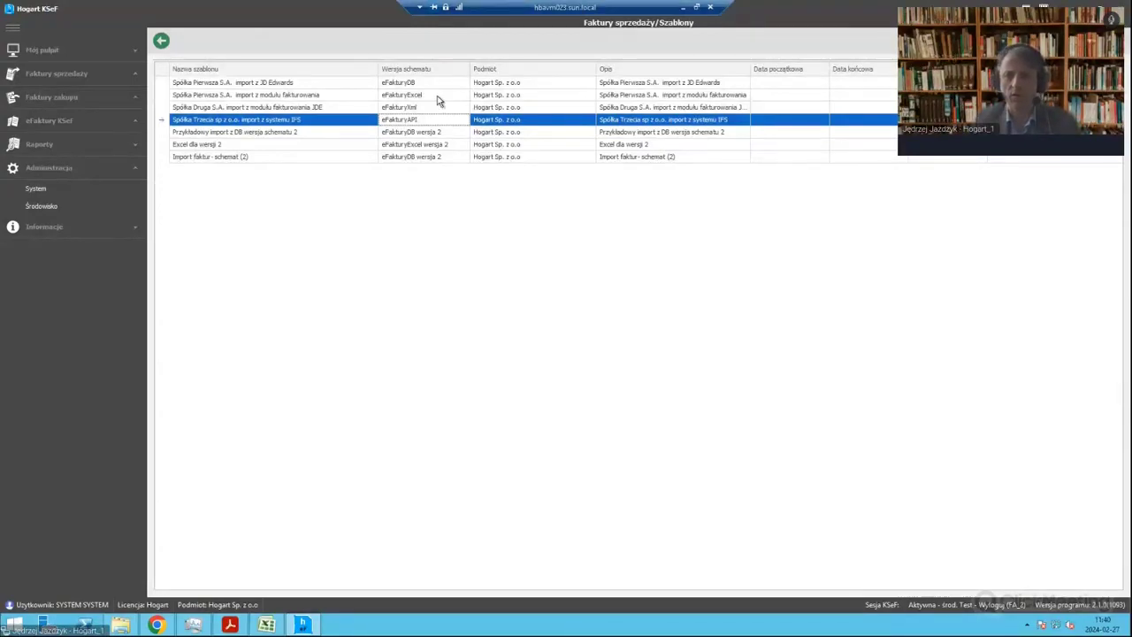
left_click(438, 98)
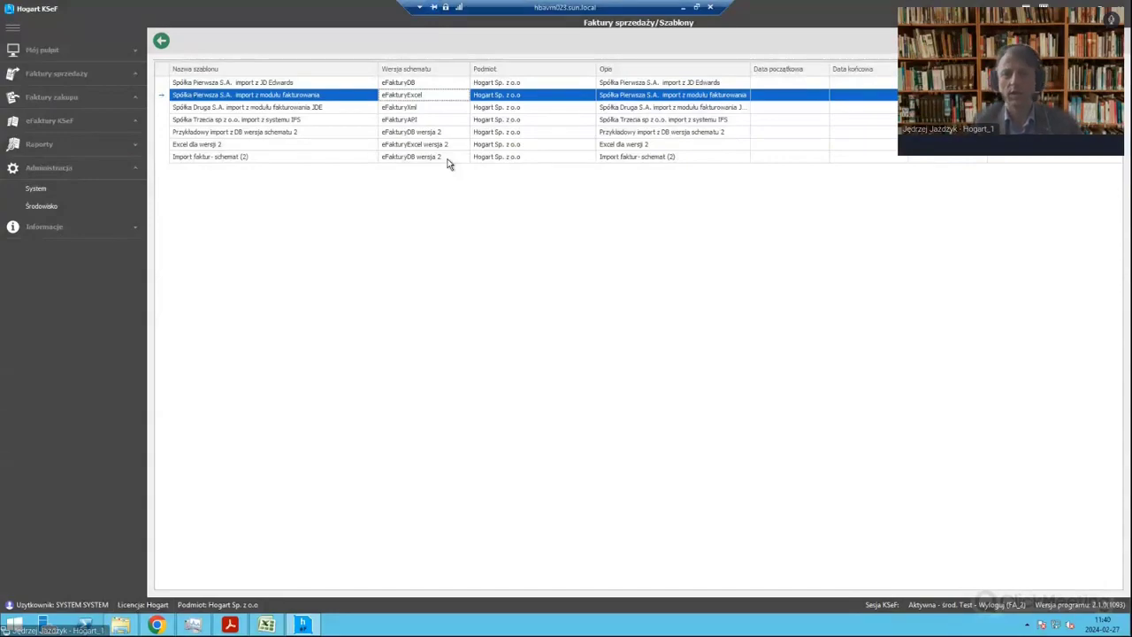
left_click(163, 42)
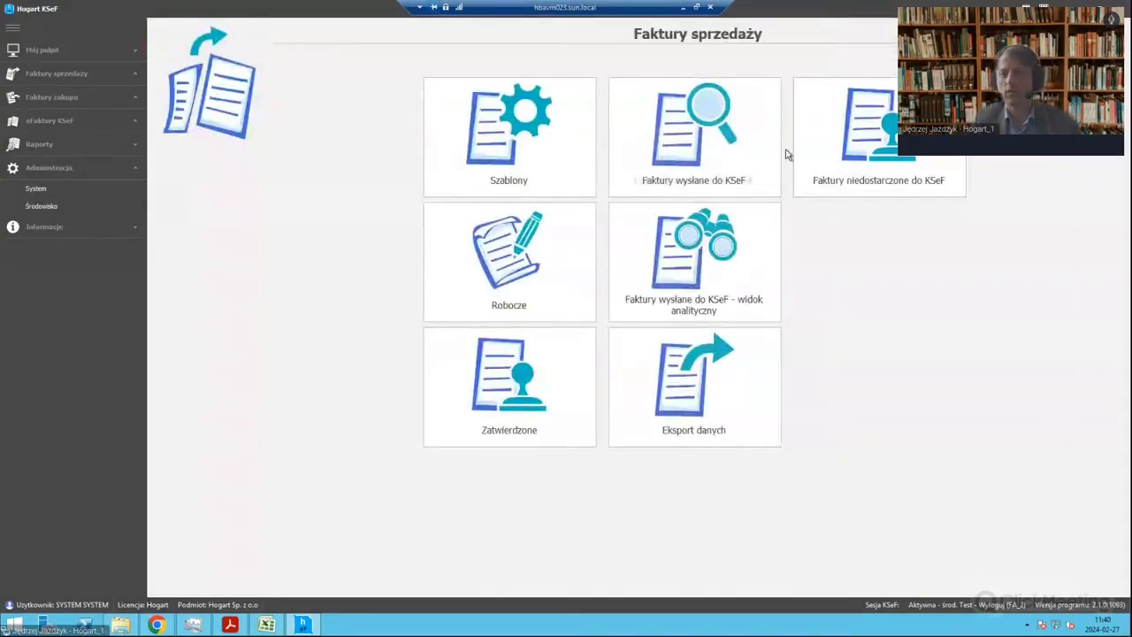
Step: Show the remote desktop, open the Dane KSeF folder and move its window clear of the template files
key("super+d")
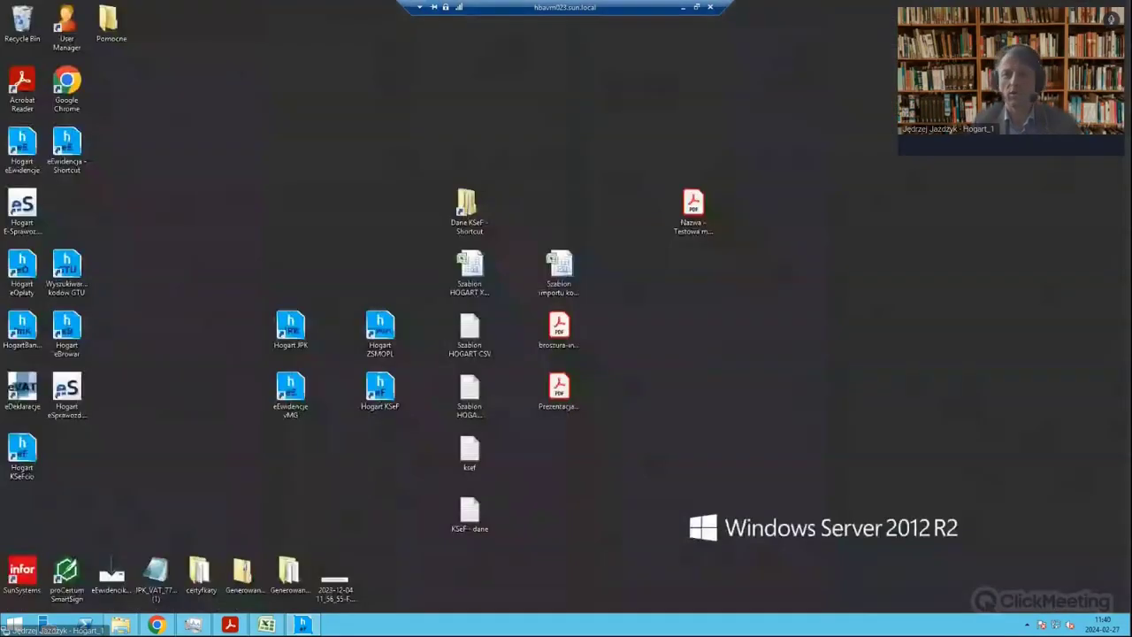
double_click(468, 213)
left_click_drag(612, 102, 814, 49)
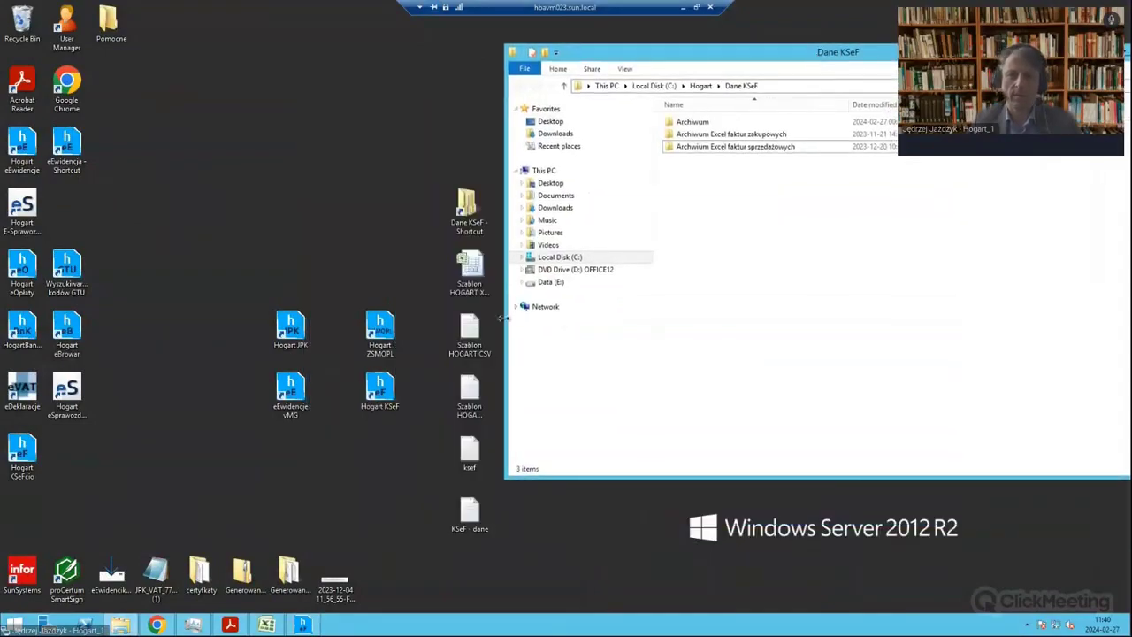
Step: Open the HOGART Excel invoice template from the desktop and bring up its Faktury sheet
double_click(469, 270)
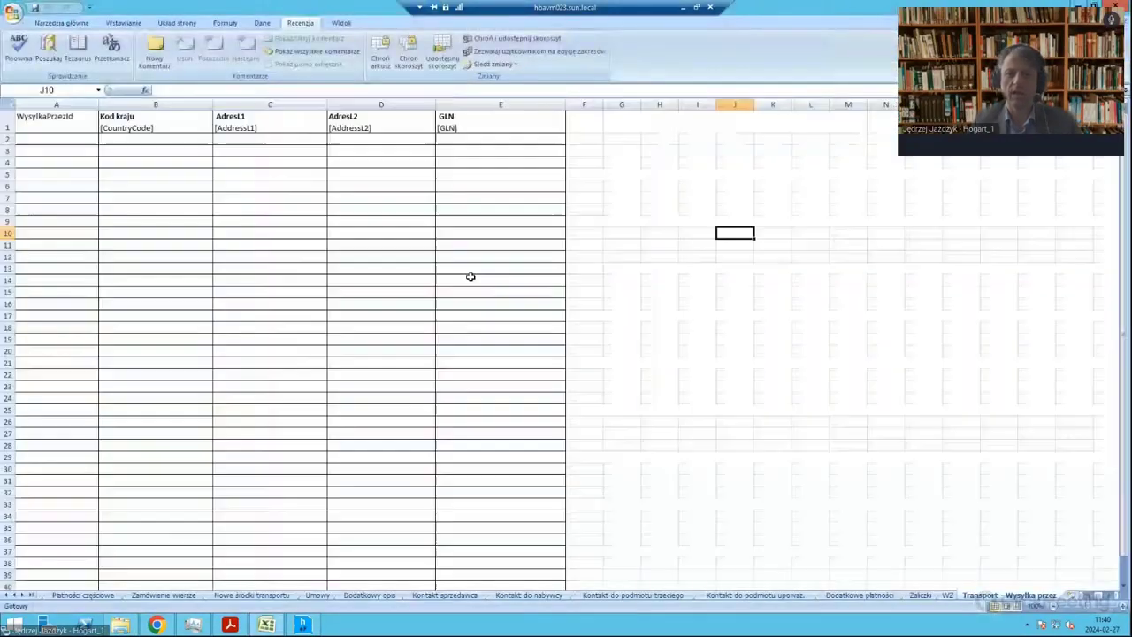
left_click(7, 595)
left_click(55, 595)
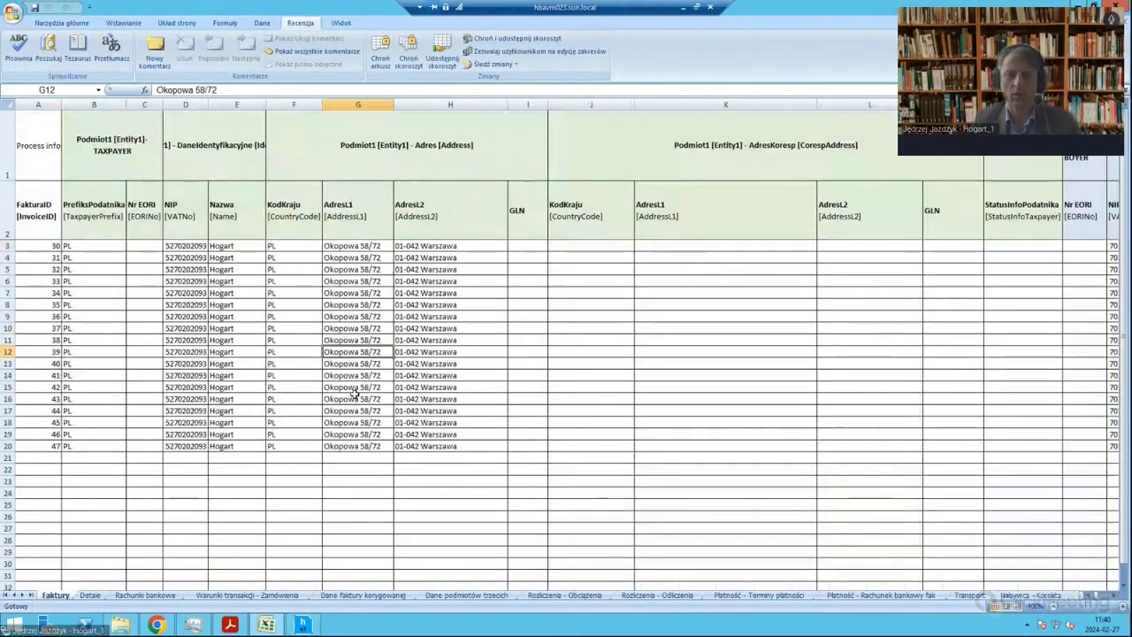
Step: Examine the Faktury sheet's columns from the seller and buyer data through to the basic invoice information and amount sums
key("Right")
key("Right")
key("Right")
key("Right")
key("Right")
key("Right")
key("Right")
key("Right")
key("Right")
key("Right")
key("Right")
key("Right")
key("Right")
key("Right")
key("Right")
key("Right")
key("Right")
key("Right")
key("Right")
key("Right")
key("Right")
key("Right")
key("Right")
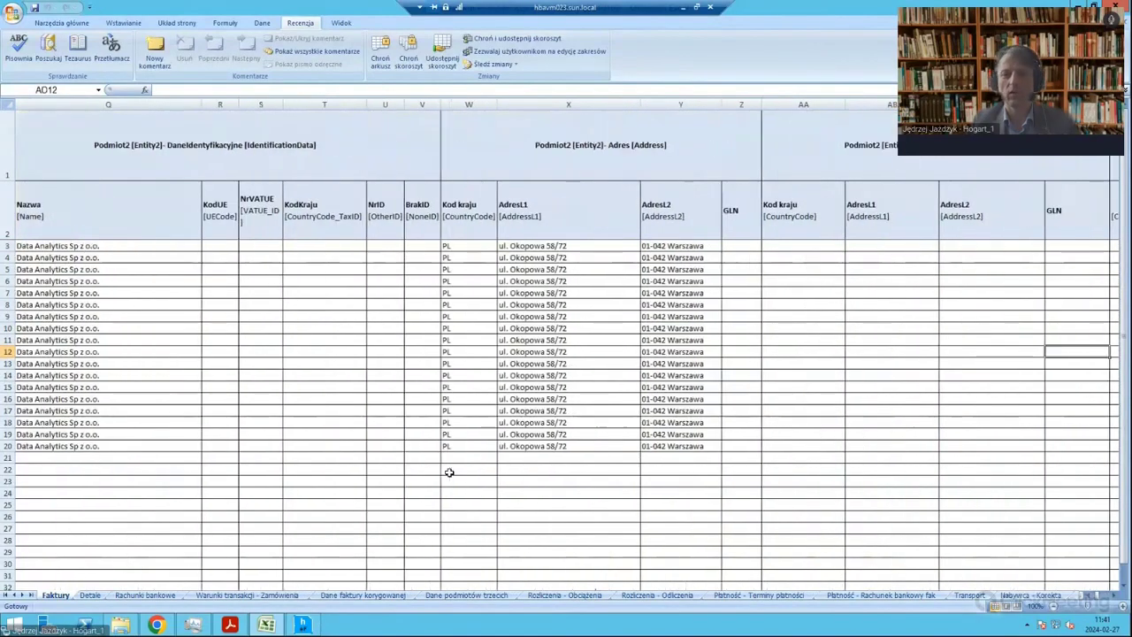
key("Right")
key("Right")
key("Right")
key("Right")
key("Right")
key("Right")
key("Right")
key("Right")
key("Right")
key("Right")
key("Right")
key("Right")
key("Right")
key("Left")
key("Left")
key("Left")
key("Left")
key("Left")
key("Left")
key("Left")
key("Left")
key("Left")
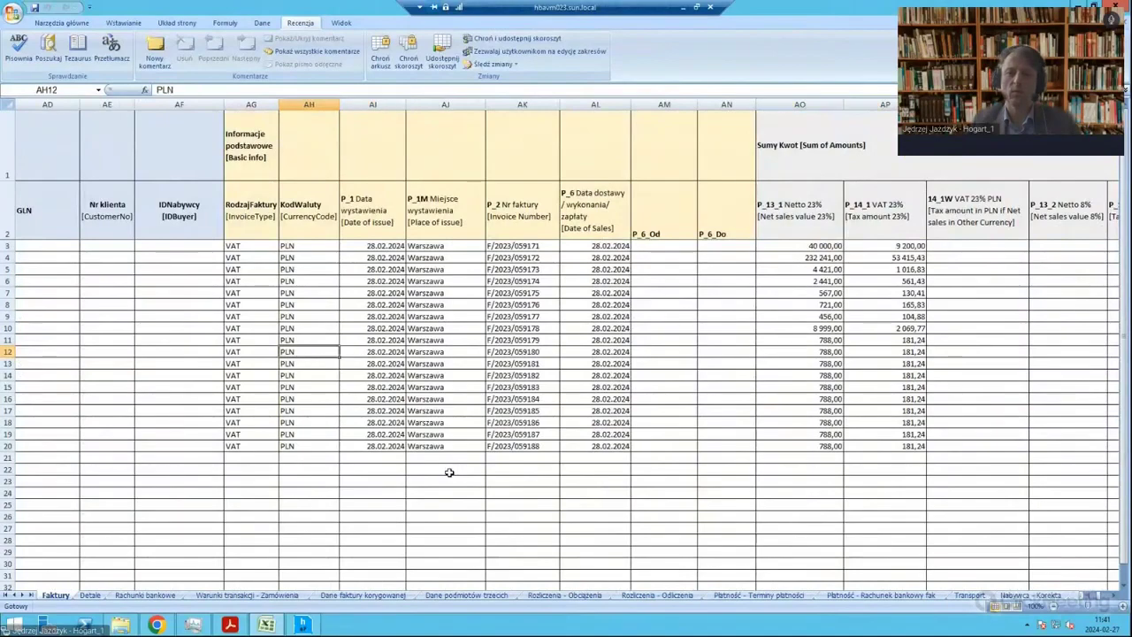
Step: Examine the invoice line columns on the Detale sheet back to the FakturaID column
left_click(90, 595)
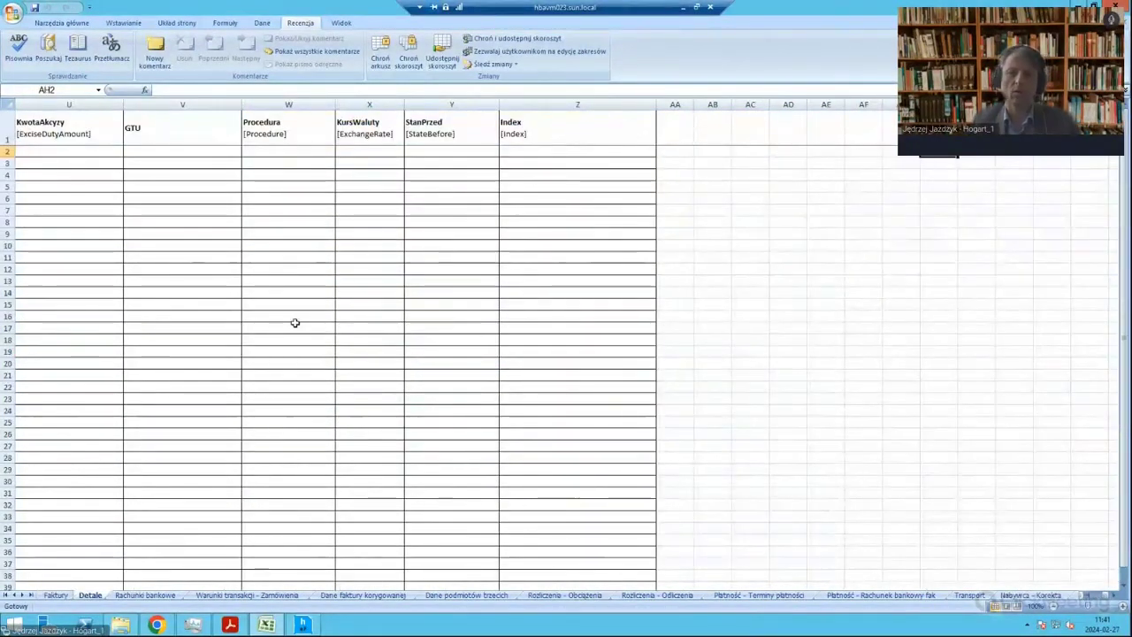
key("Left")
key("Left")
key("Left")
key("Left")
key("Left")
key("Left")
key("Left")
key("Left")
key("Left")
key("Left")
key("Left")
key("Left")
key("Left")
key("Left")
key("Left")
key("Left")
key("Left")
key("Left")
key("Left")
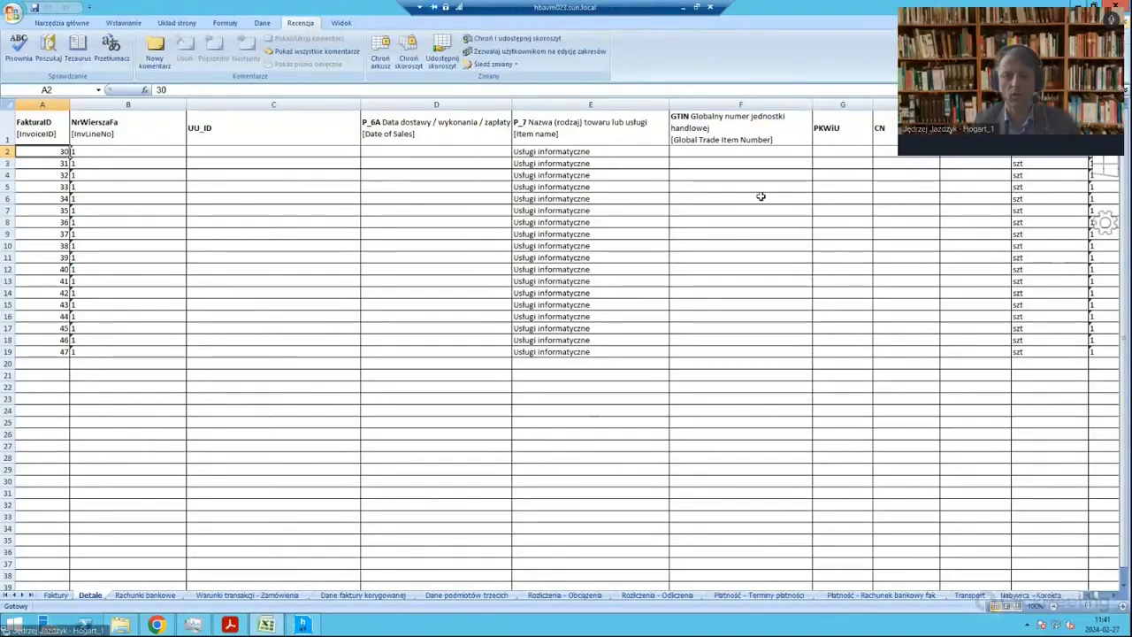
Step: Check the Rachunki bankowe, Warunki transakcji - Zamówienia and Dane faktury korygowanej sheets, and close the workbook and Excel
left_click(152, 598)
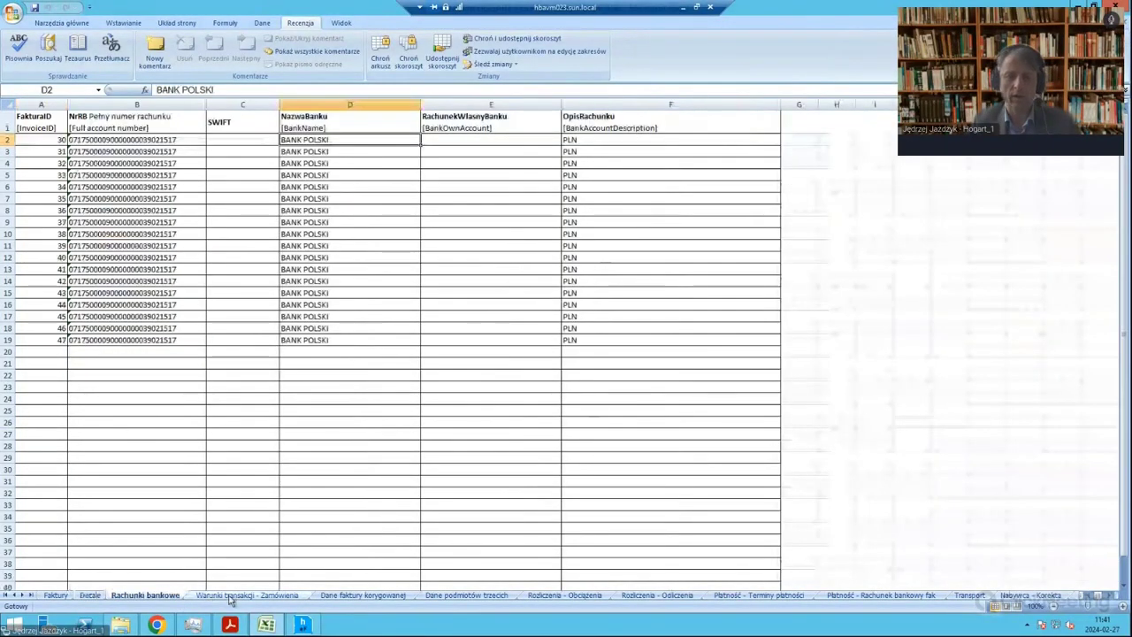
left_click(236, 597)
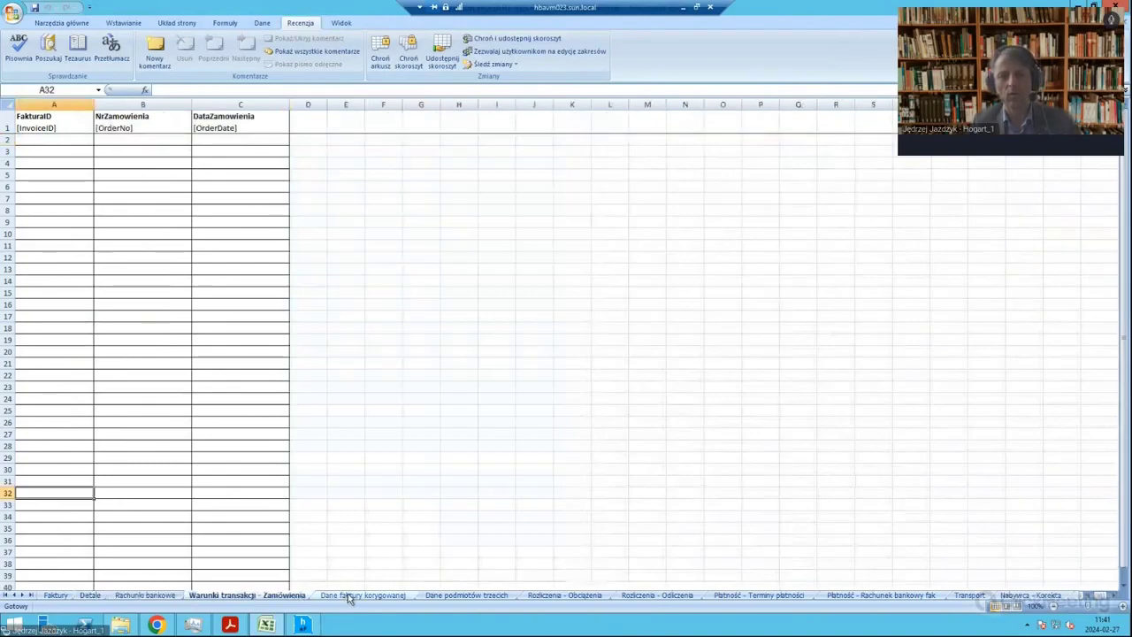
left_click(350, 596)
left_click(1126, 24)
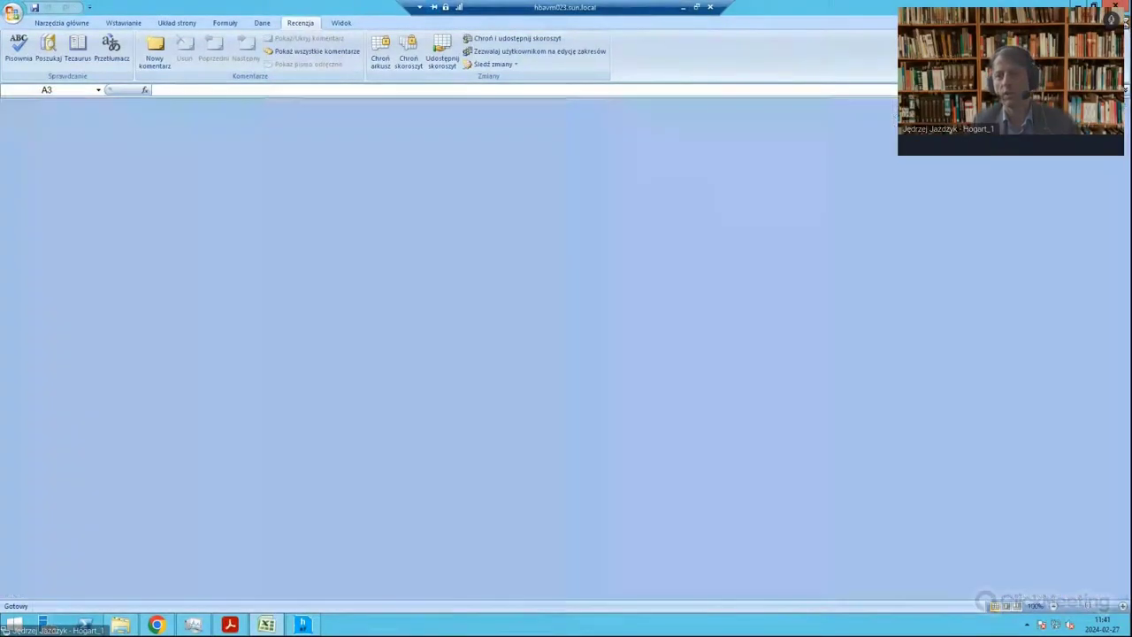
left_click(1116, 6)
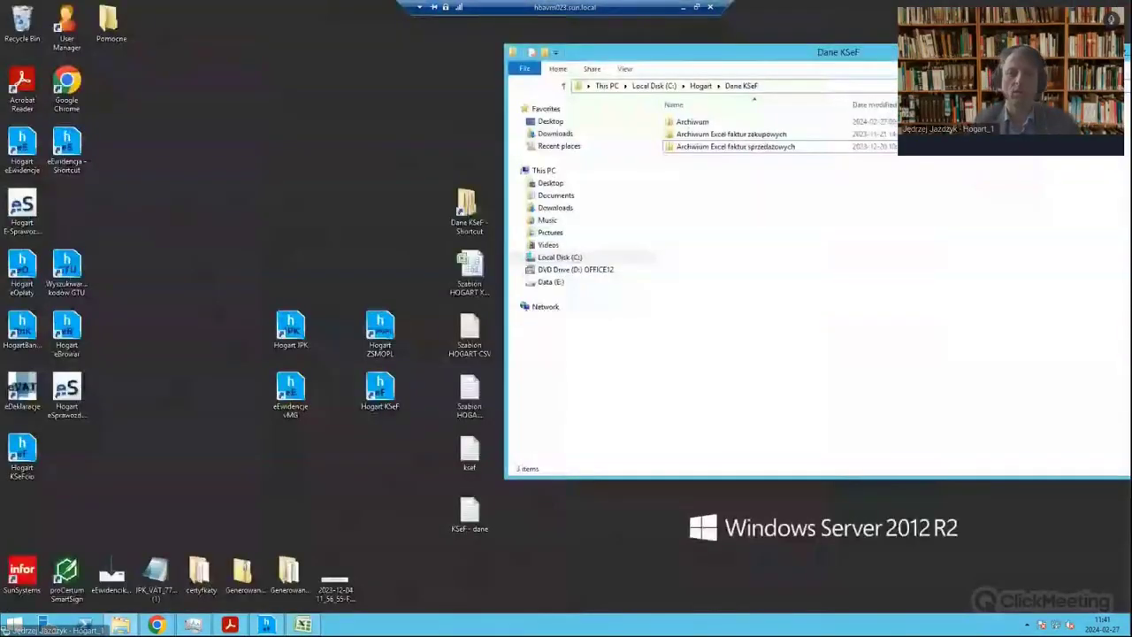
Step: Copy the HOGART Excel invoice template from the desktop into the Dane KSeF folder
left_click(468, 281)
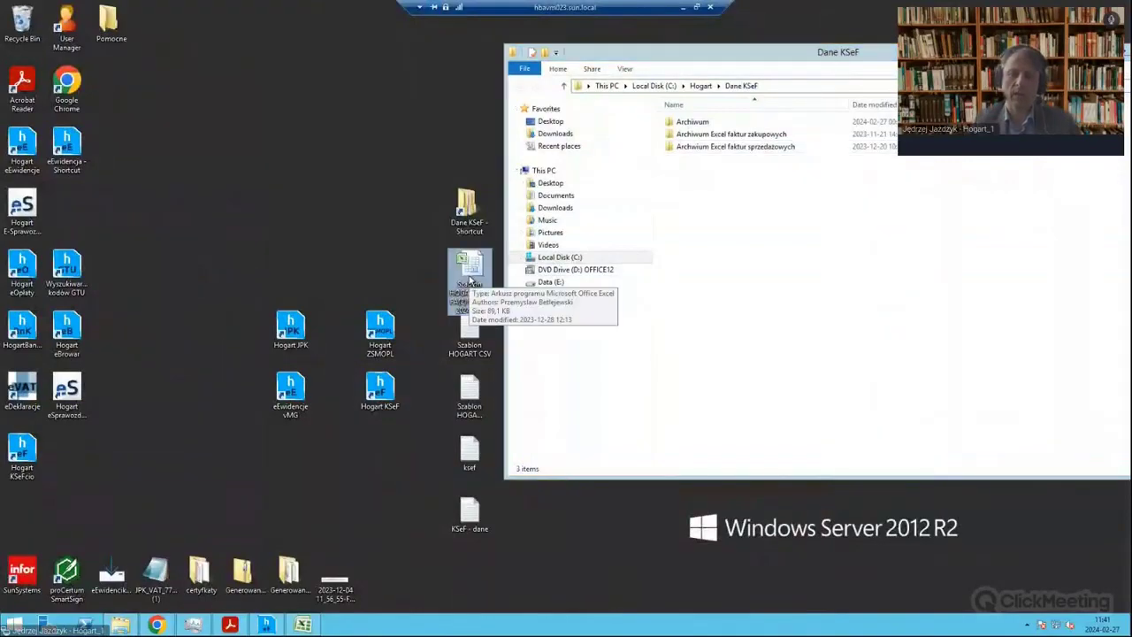
left_click_drag(468, 282, 786, 242)
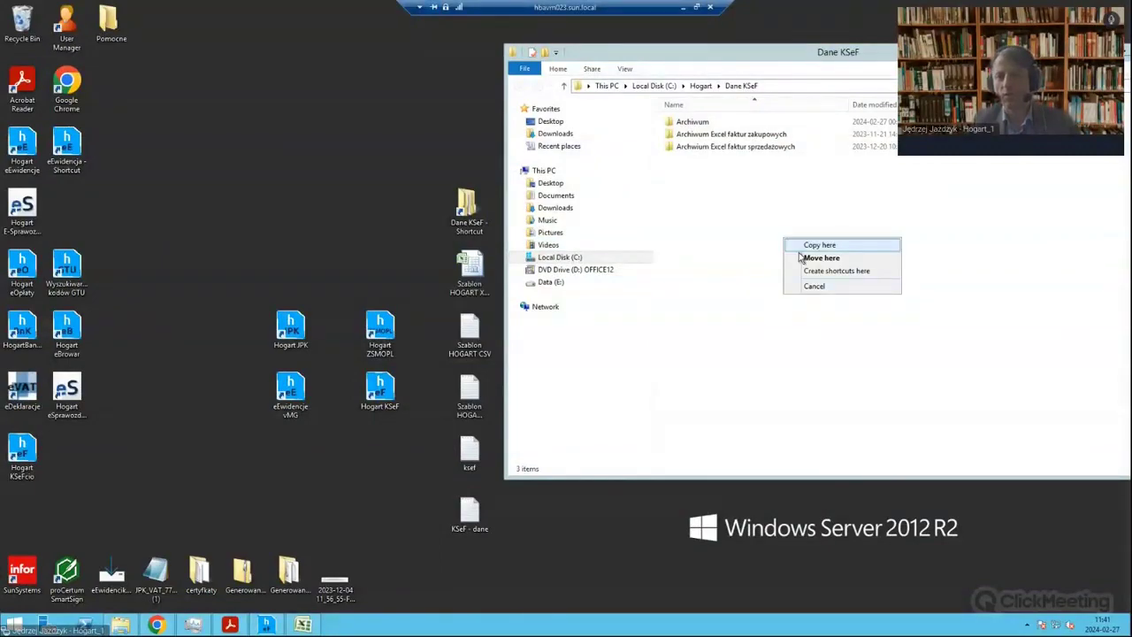
left_click(802, 259)
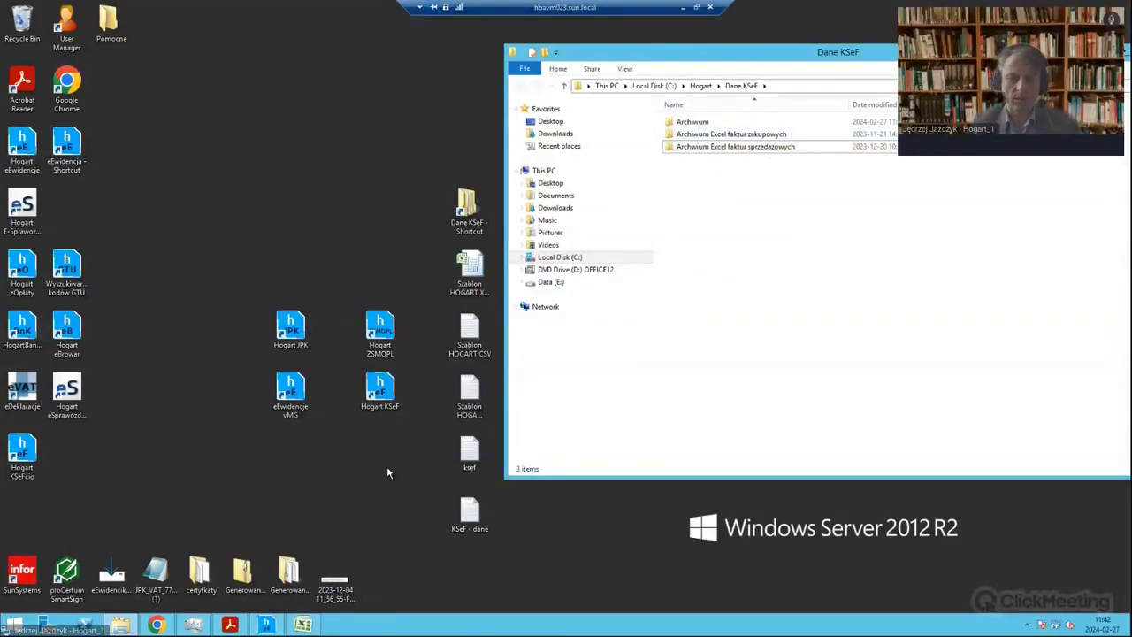
Step: Switch to Hogart KSeF and review the Raport wysłanych faktur sprzedaży notification configuration, including its full recipient address
left_click(266, 626)
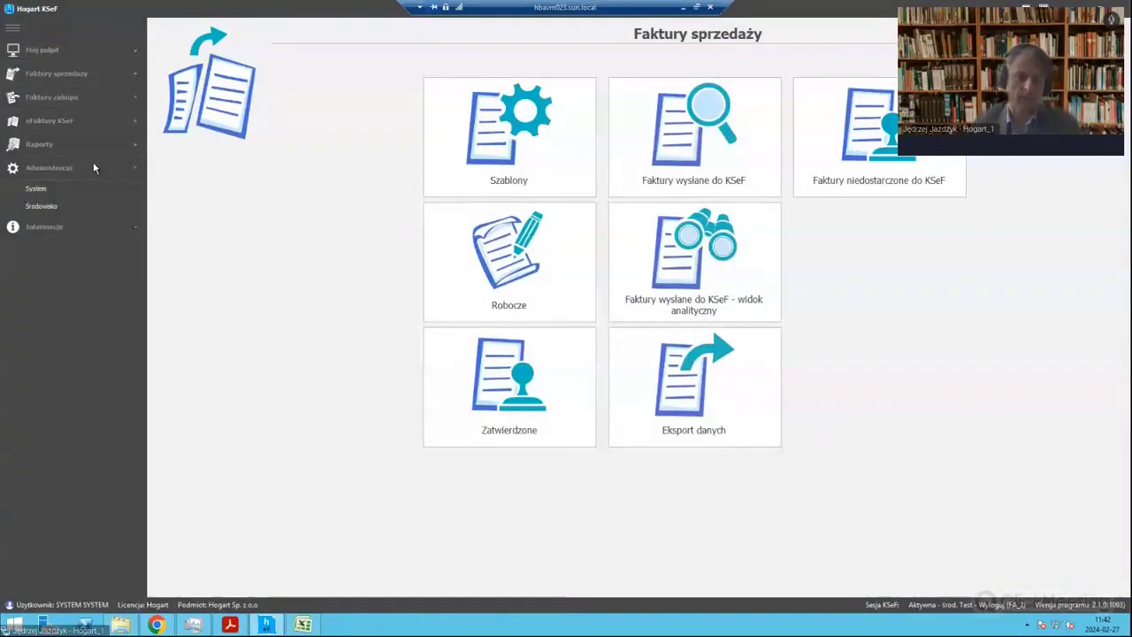
left_click(44, 195)
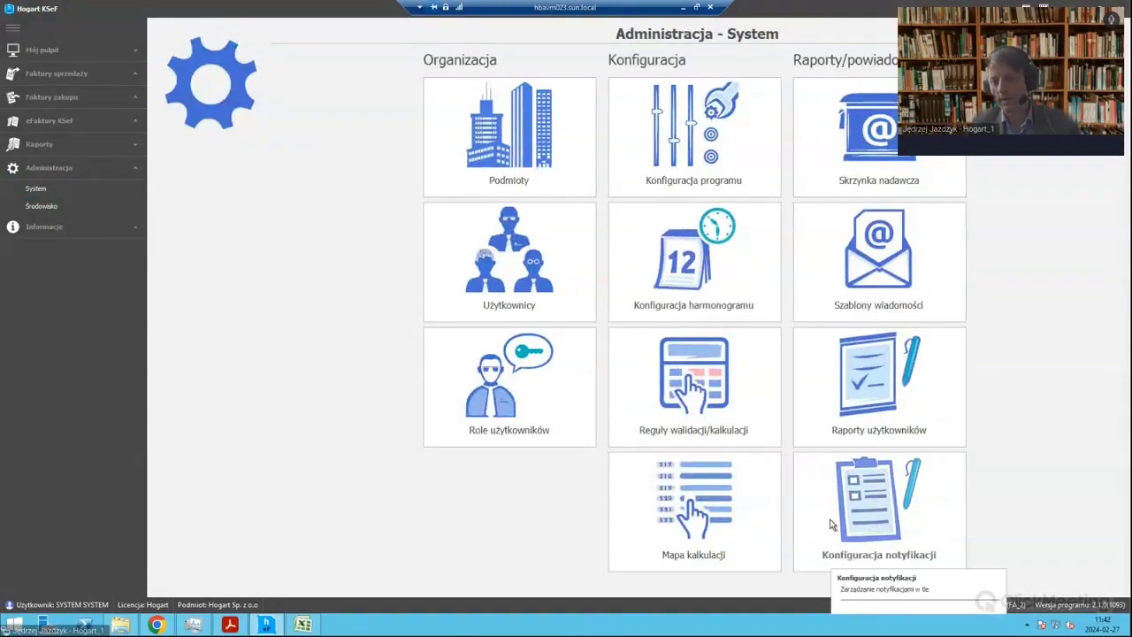
left_click(865, 526)
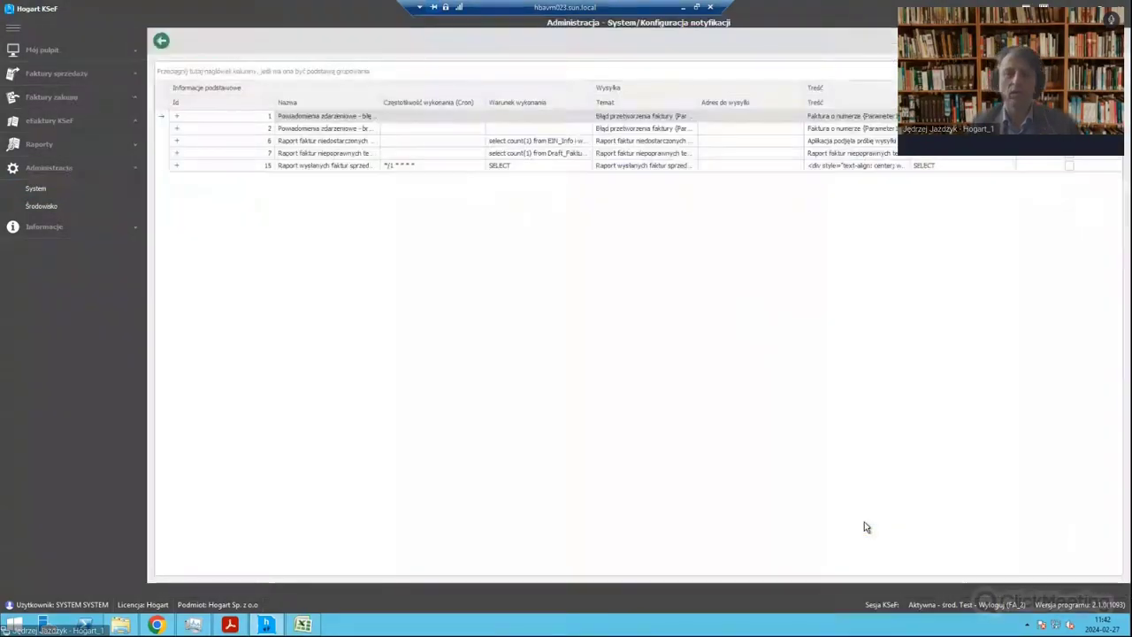
left_click(339, 168)
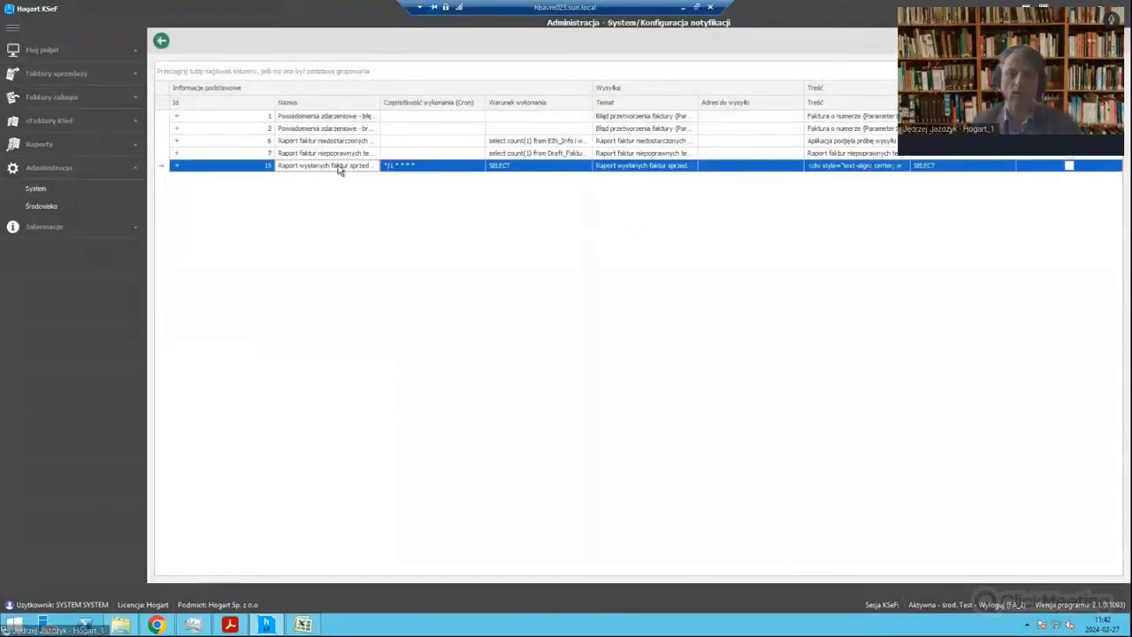
double_click(339, 169)
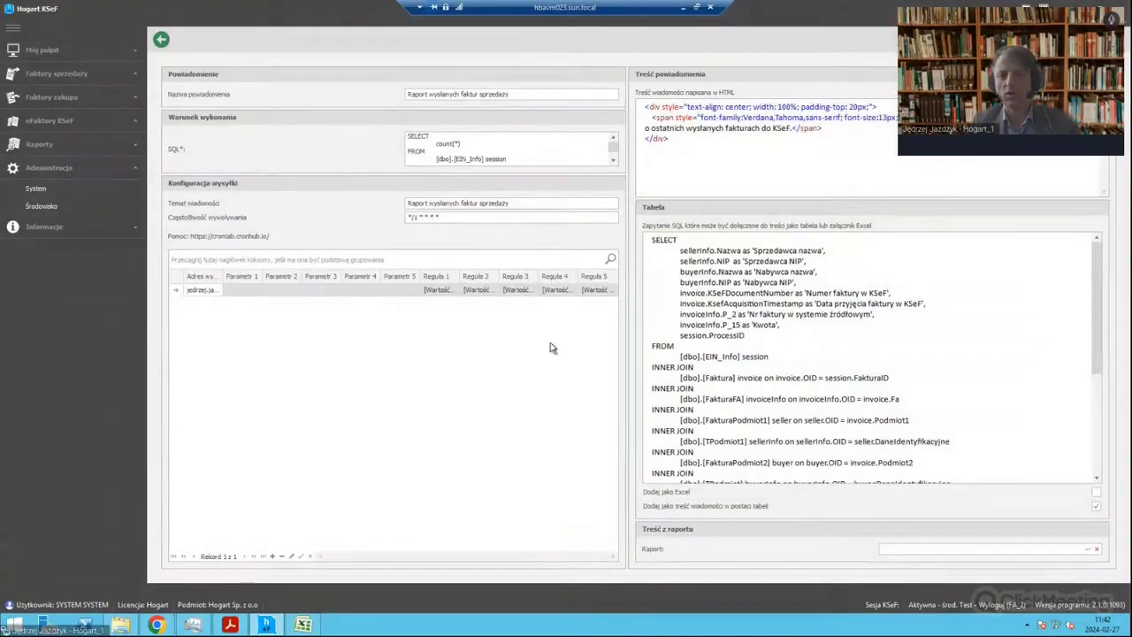
left_click(221, 290)
left_click_drag(224, 276, 301, 276)
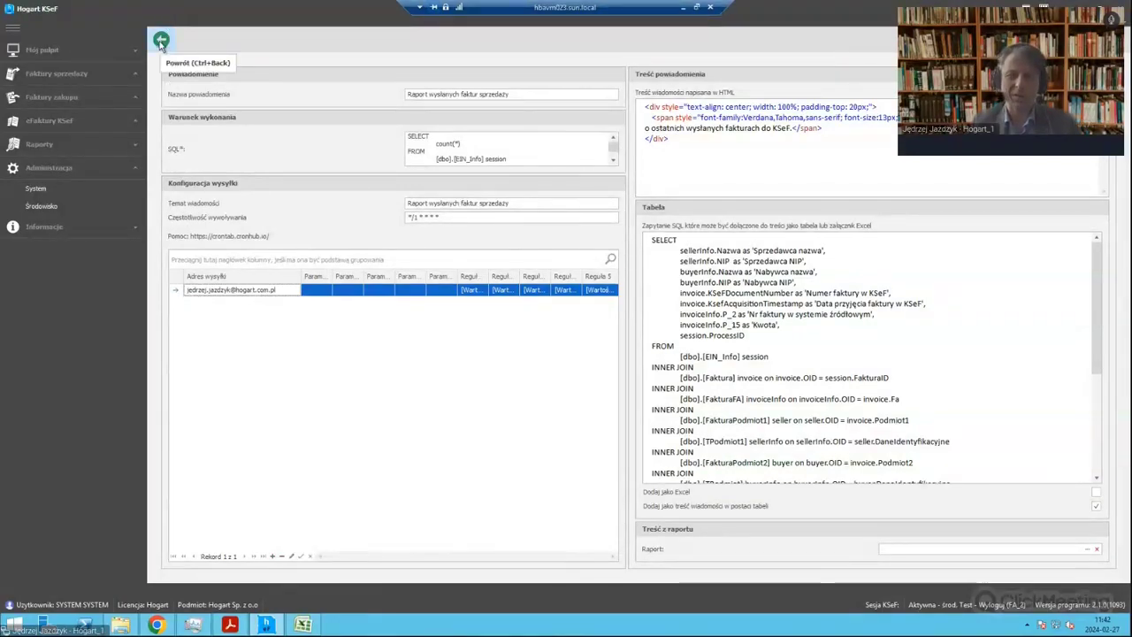
left_click(162, 42)
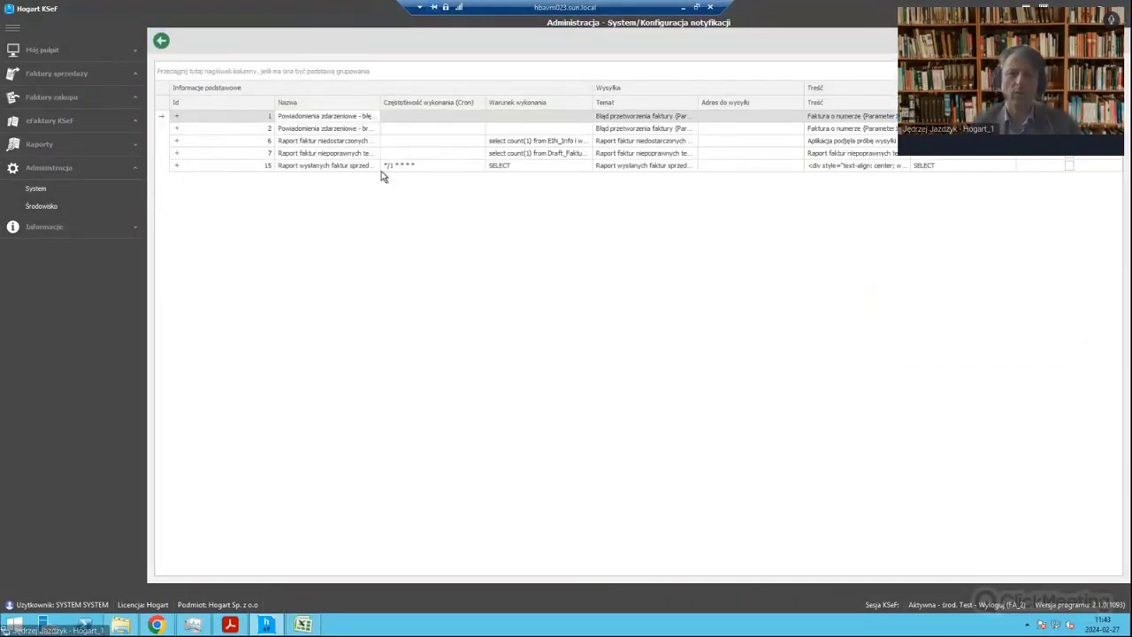
left_click(163, 44)
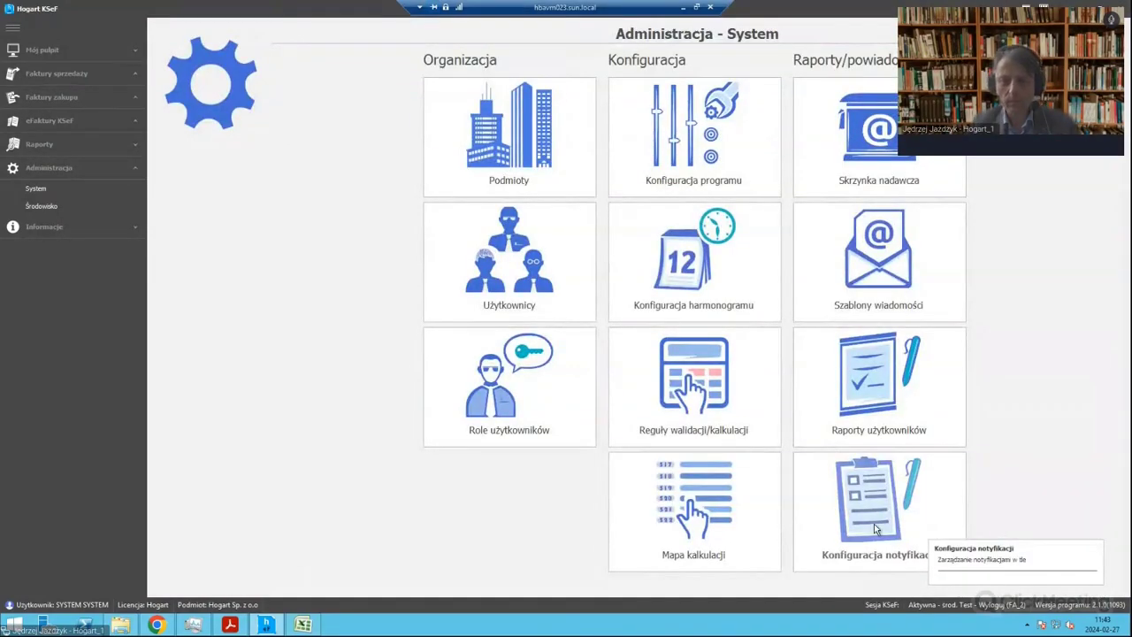
Step: Review the scheduled tasks and their run frequencies in the system's schedule configuration, widening the task ID column
left_click(696, 238)
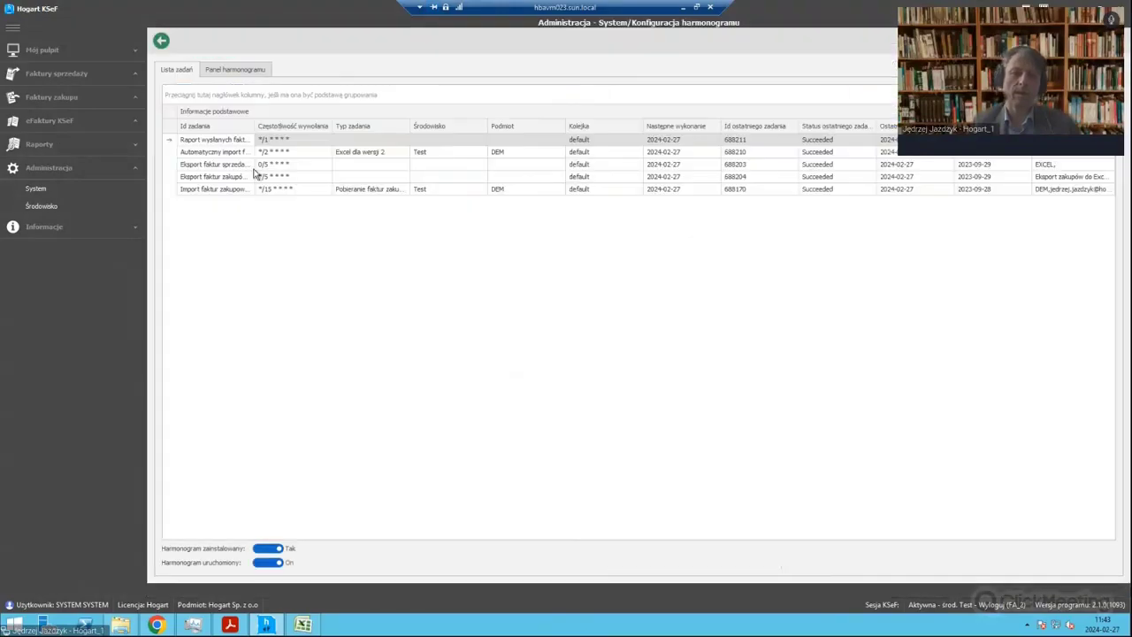
left_click(222, 189)
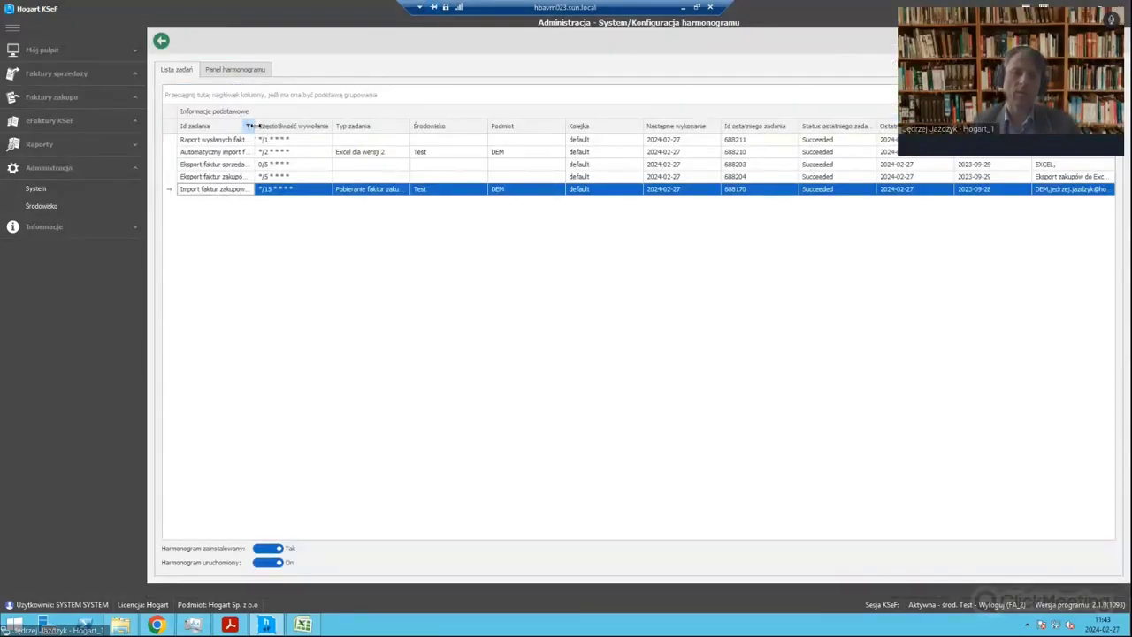
left_click_drag(253, 125, 360, 128)
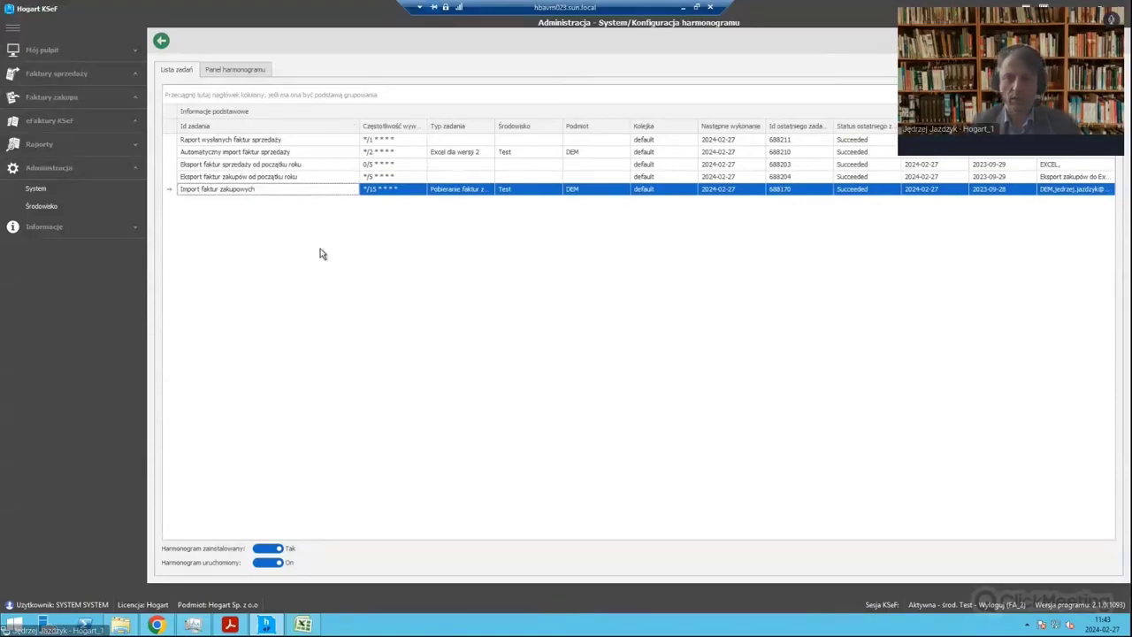
left_click(398, 193)
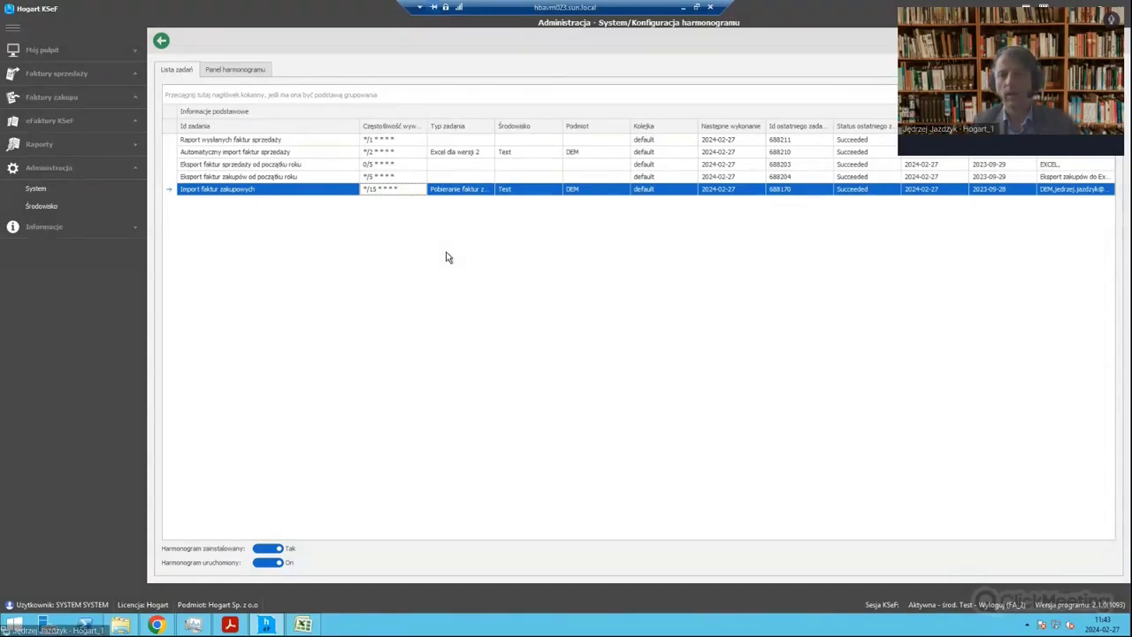
left_click(291, 177)
left_click(299, 190)
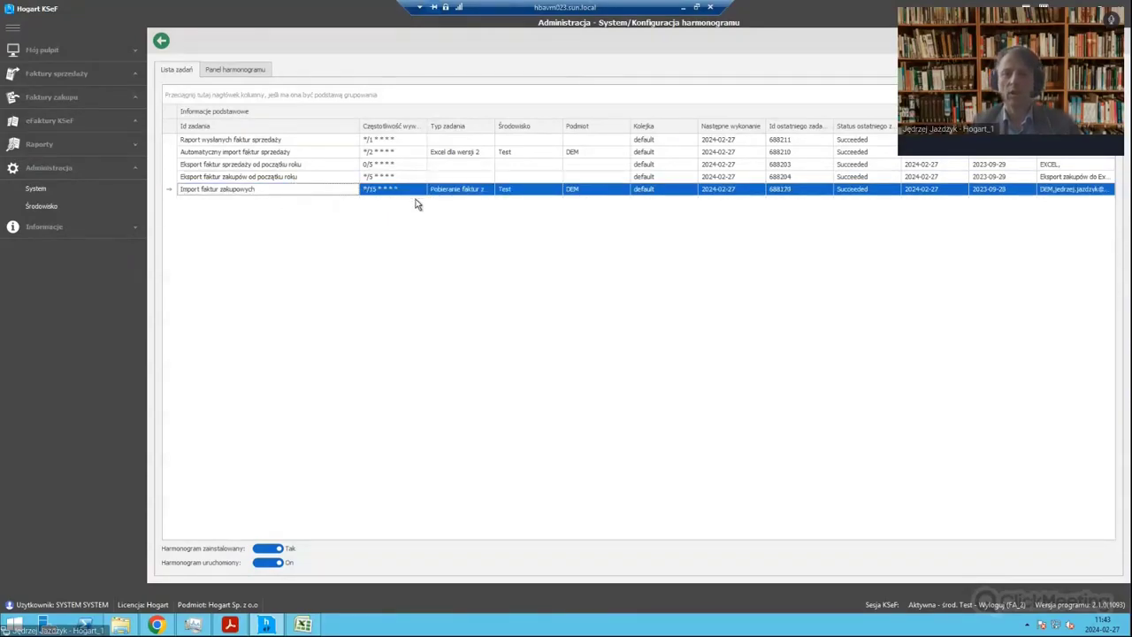
left_click(265, 143)
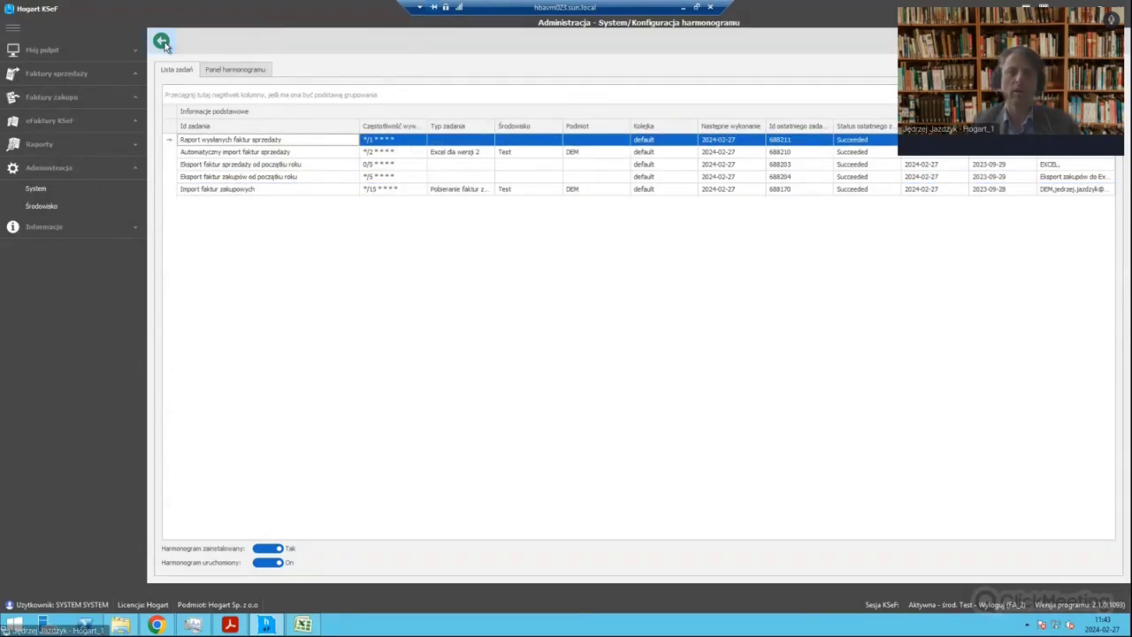
left_click(162, 42)
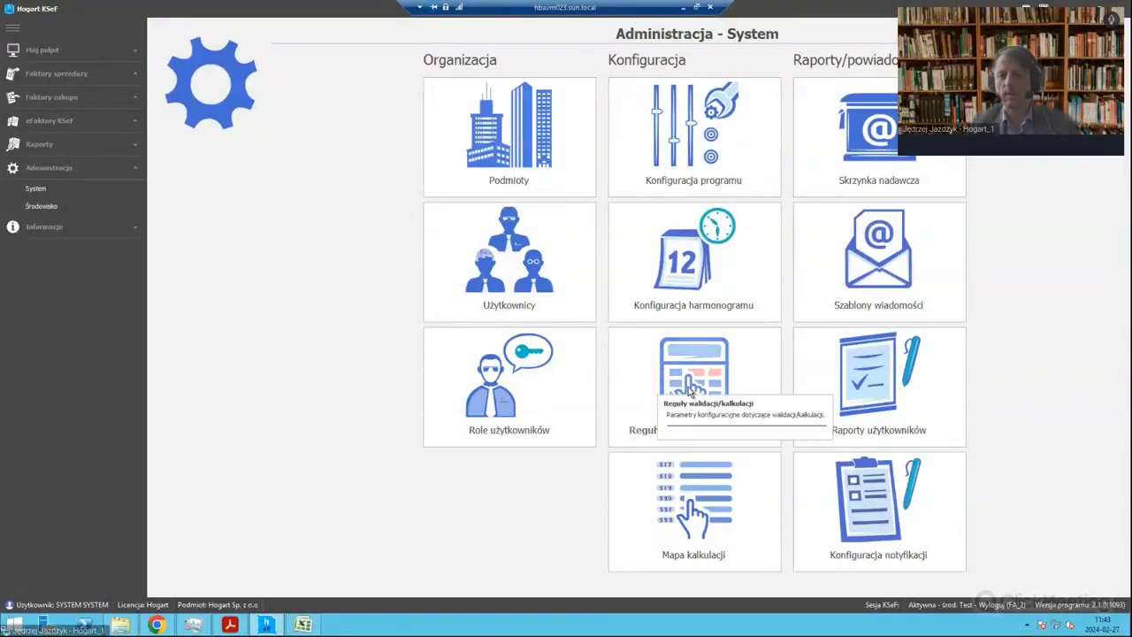
Step: Show the Calculation_Purchase_Invoice_Draft_AddStr_1 rules in the validation and calculation rules, under Kalkulacja for Zakupy - Faktury w KSeF
left_click(691, 387)
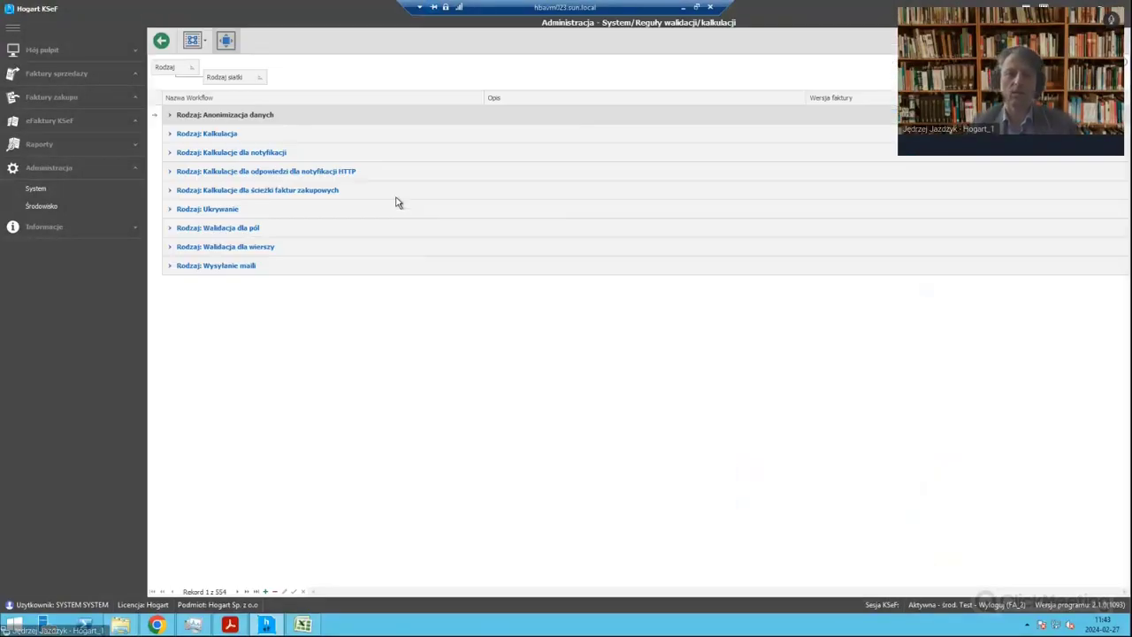
left_click(171, 135)
left_click(182, 152)
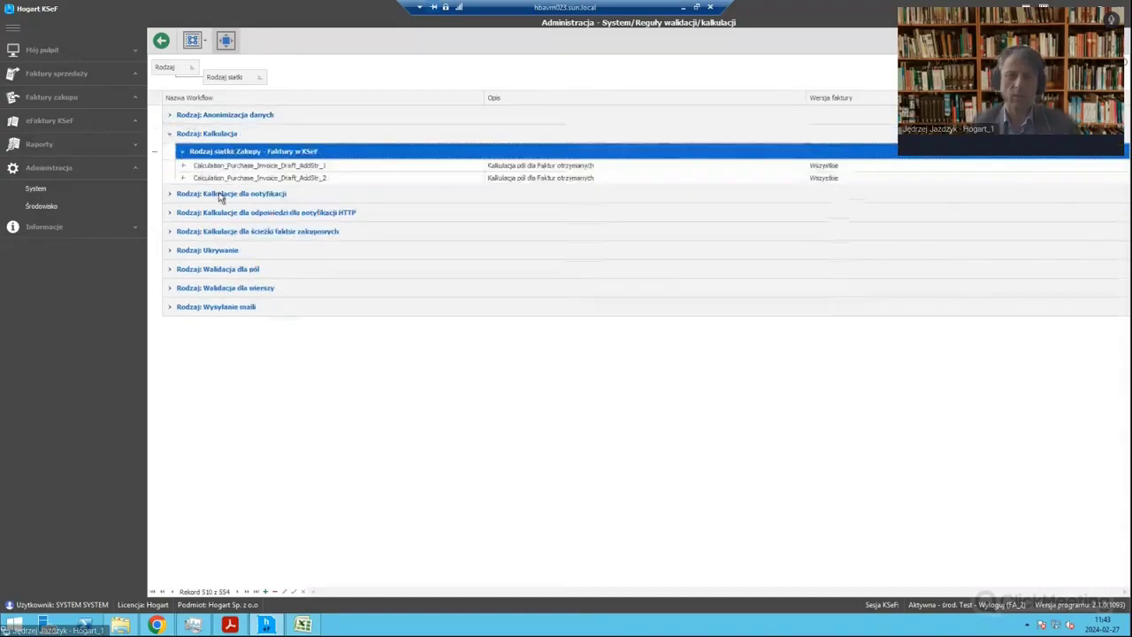
left_click(183, 167)
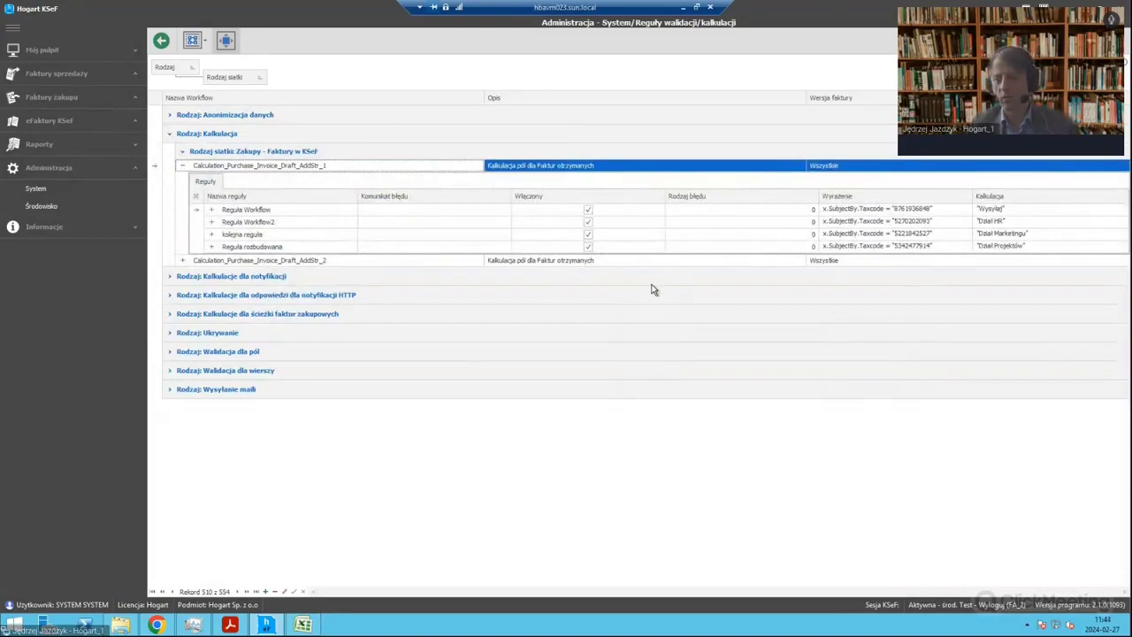
Step: Check the rules' expressions and view the details of Reguła Workflow2, including its calculation, without changing them
left_click(965, 248)
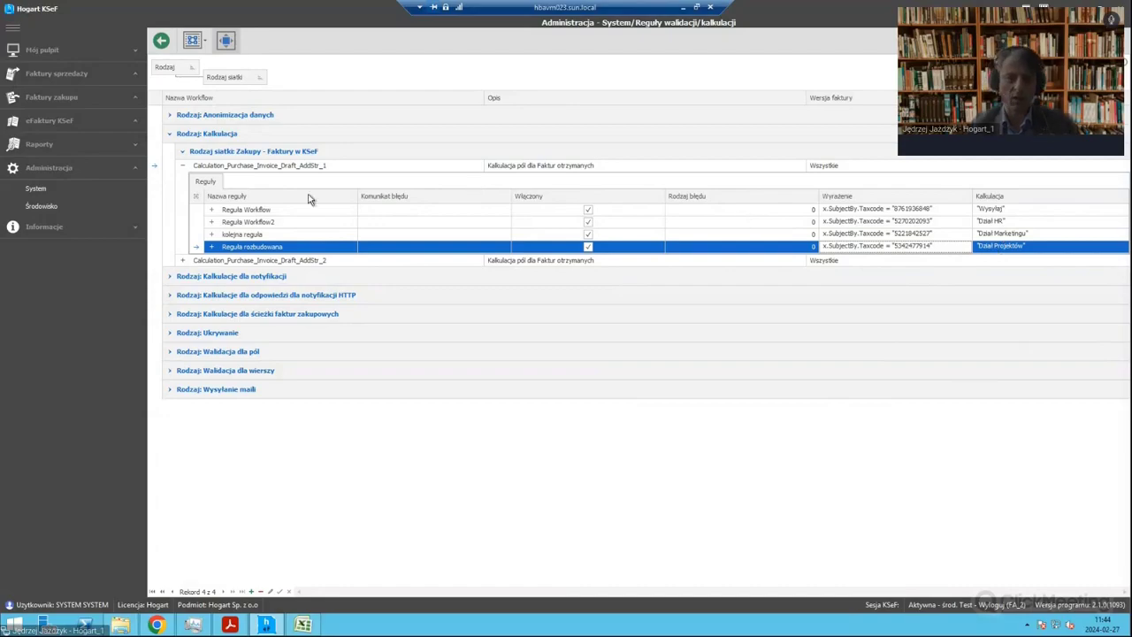
left_click(931, 210)
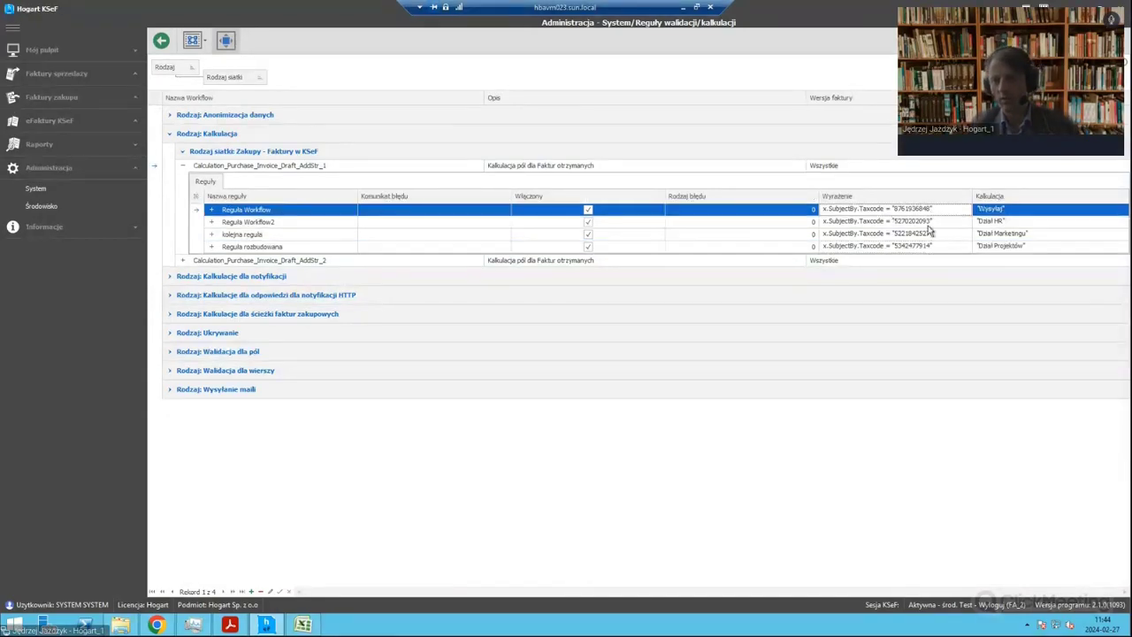
left_click(920, 222)
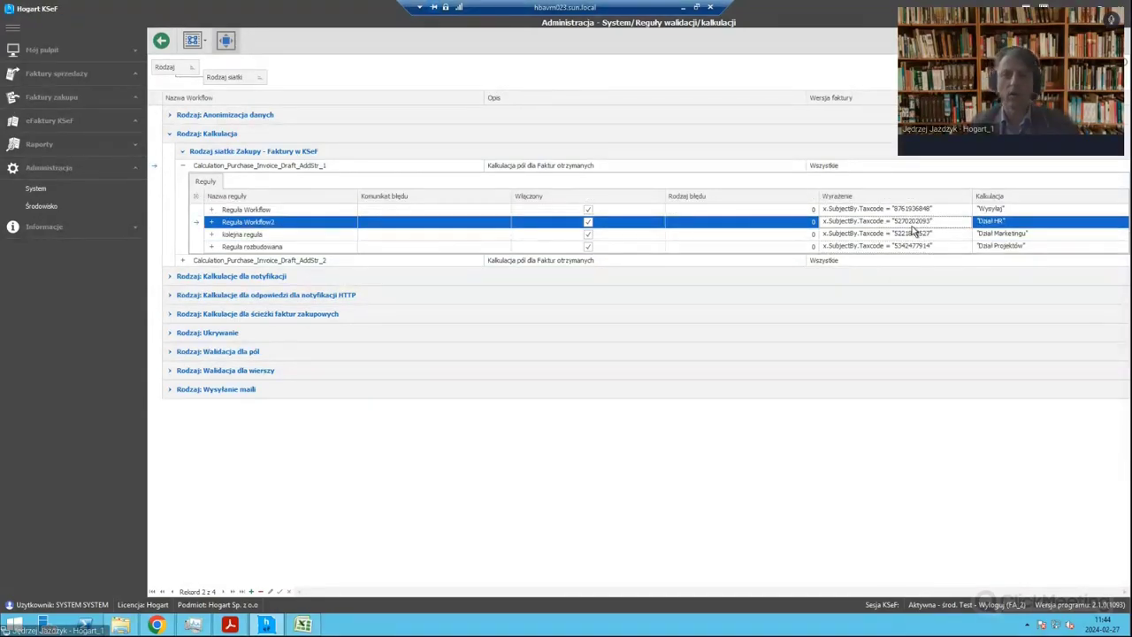
double_click(913, 226)
left_click(248, 348)
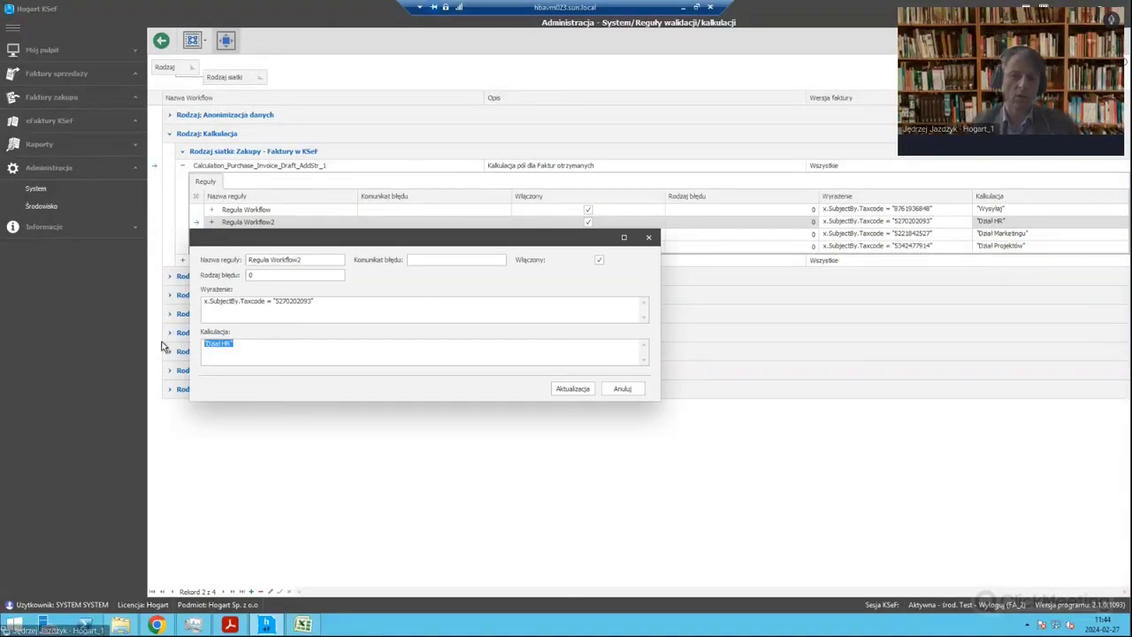
left_click(625, 390)
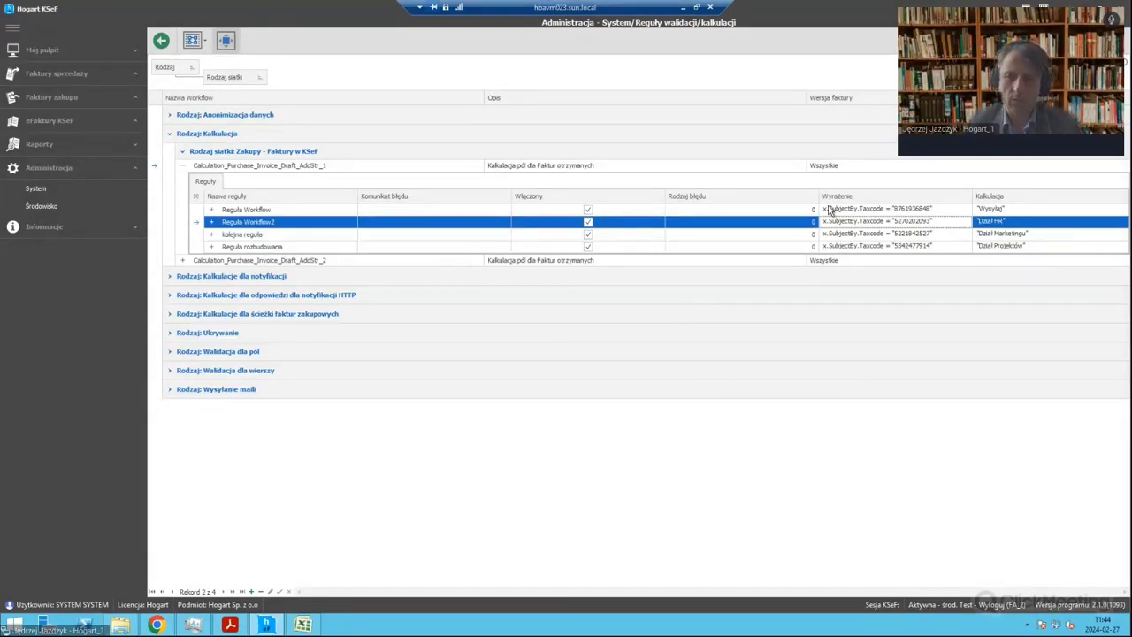
Step: Resize the rule table's columns to give Wyrażenie and Kalkulacja more room, and check the last two rules' calculations
left_click_drag(820, 203, 727, 209)
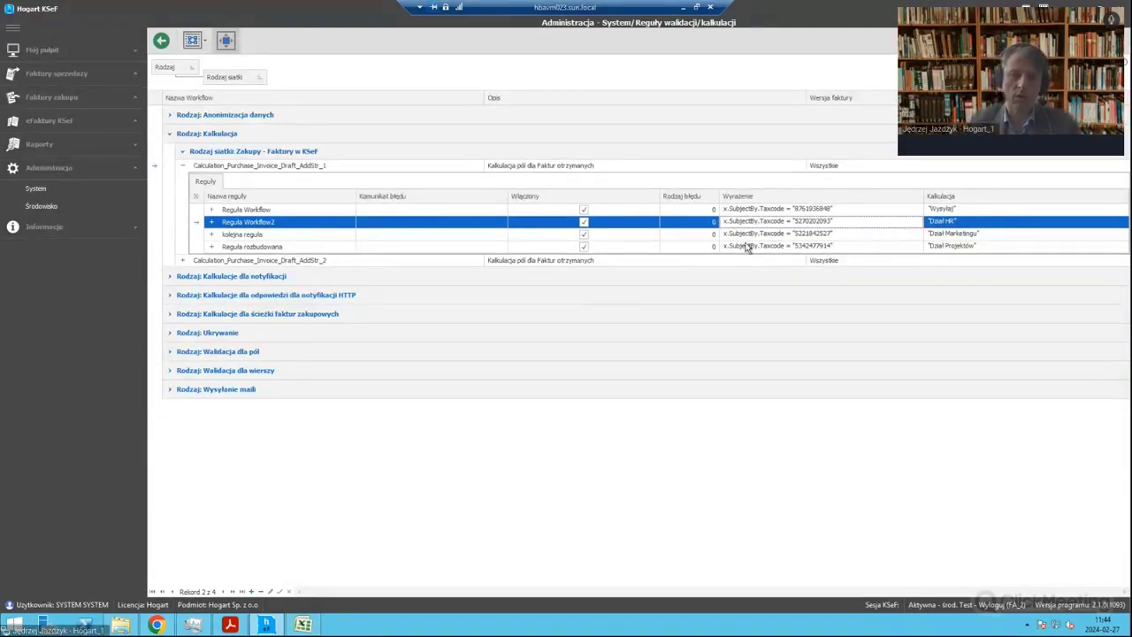
left_click(941, 235)
left_click(939, 248)
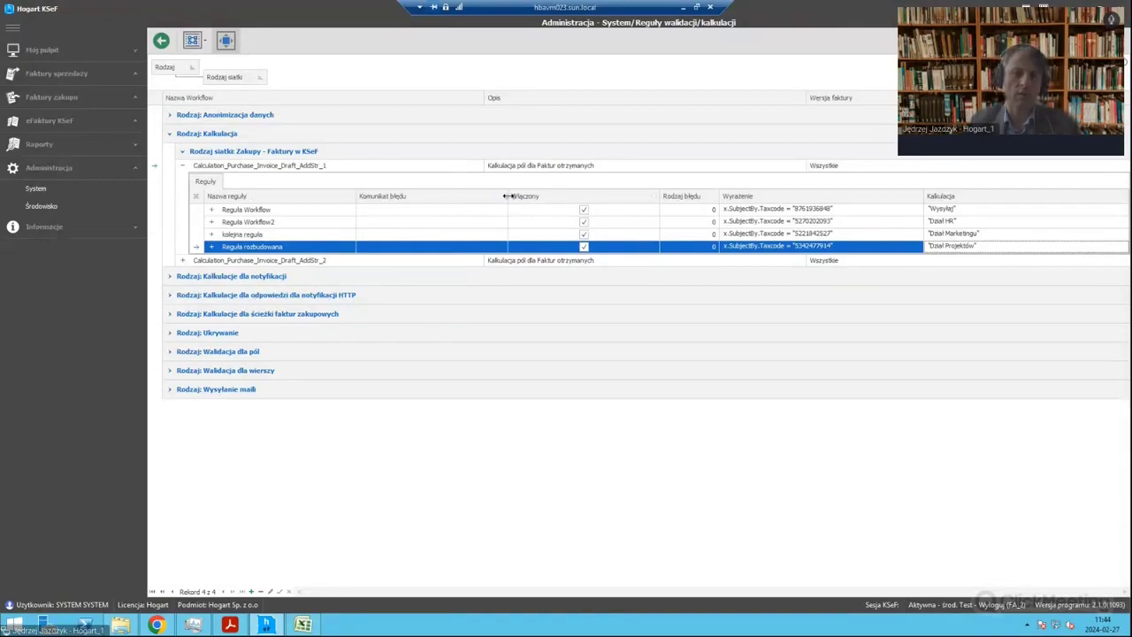
left_click_drag(438, 199, 432, 202)
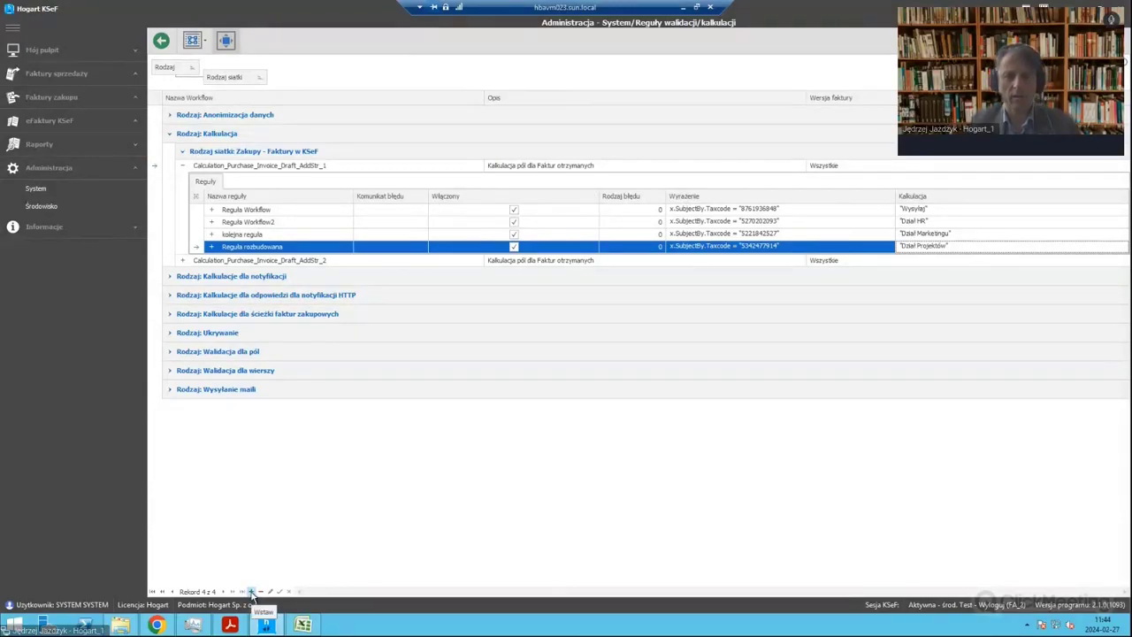
Step: Copy the Taxcode expression from the rule Reguła rozbudowana and leave that rule as it is
double_click(269, 247)
left_click_drag(324, 339, 162, 337)
key("ctrl+c")
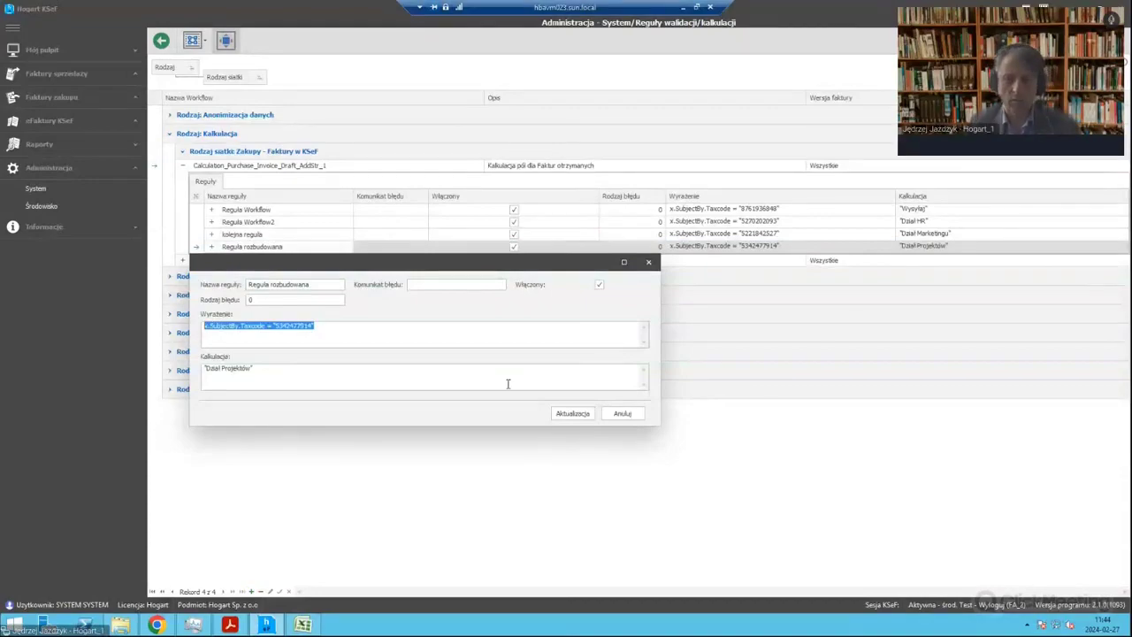
left_click(621, 413)
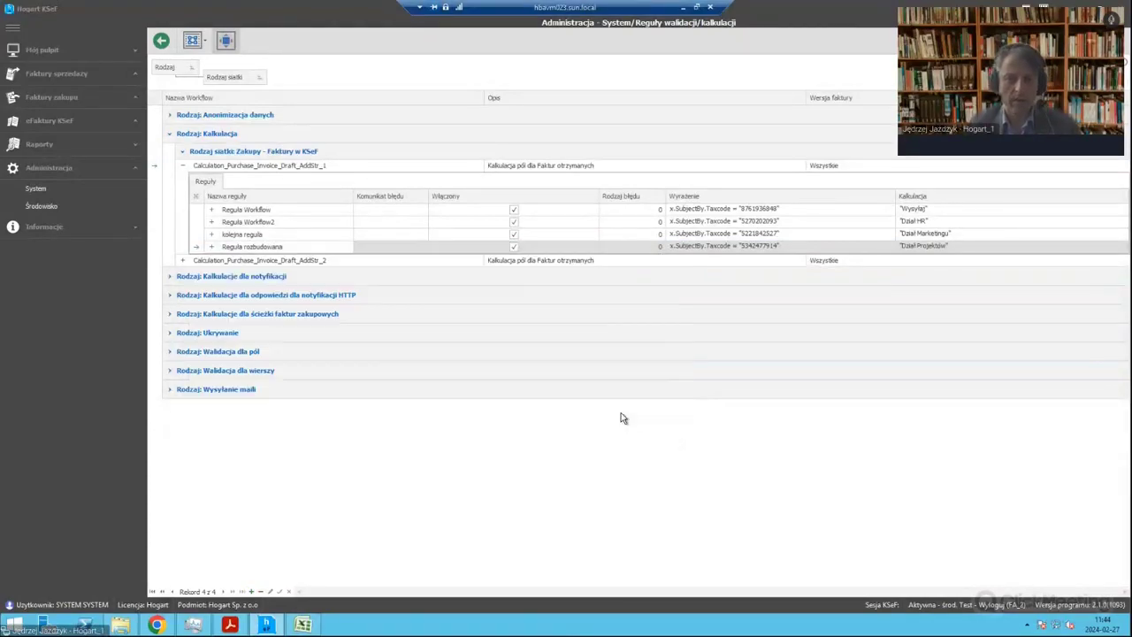
Step: Add an enabled rule named SCAM with the copied Taxcode expression and the calculation "SCAM"
left_click(252, 592)
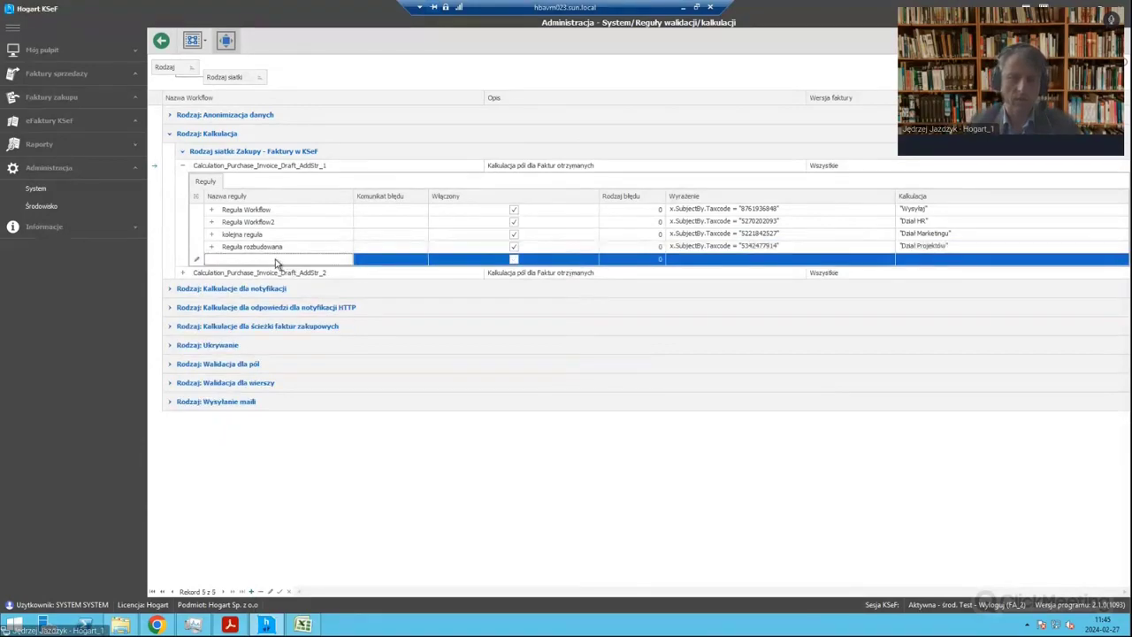
double_click(277, 262)
type("SCAM")
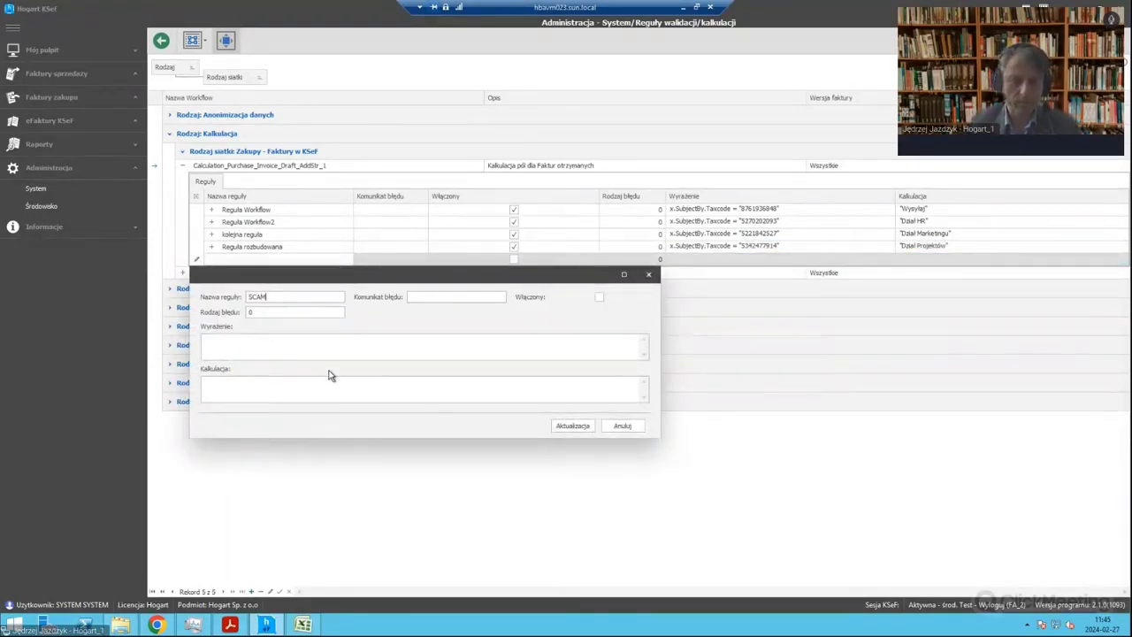
key("ctrl+v")
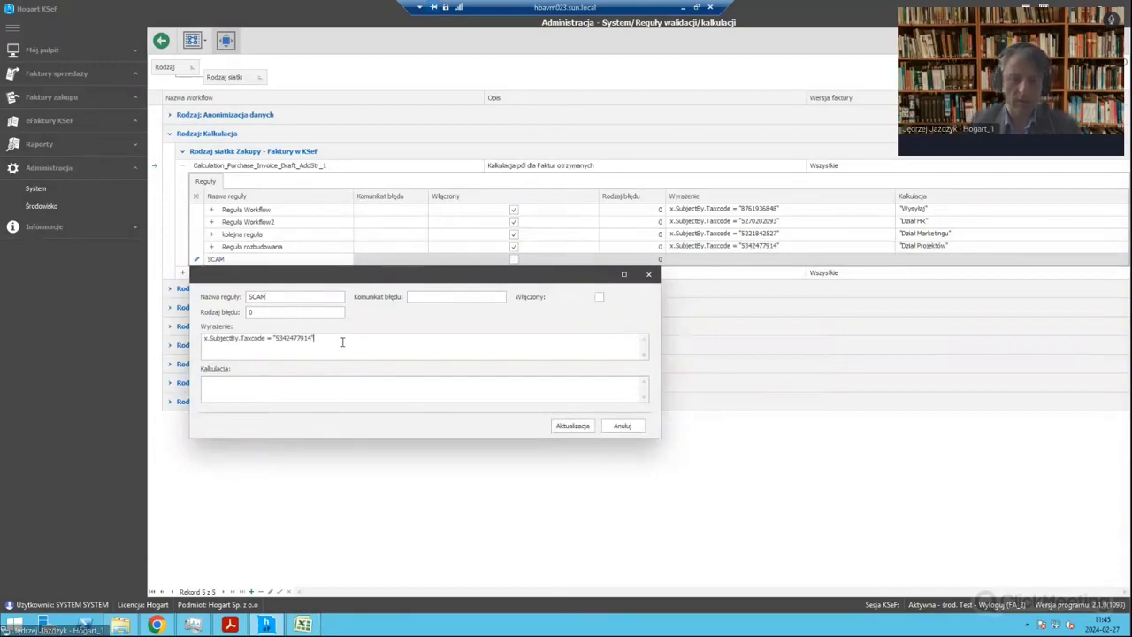
left_click(599, 296)
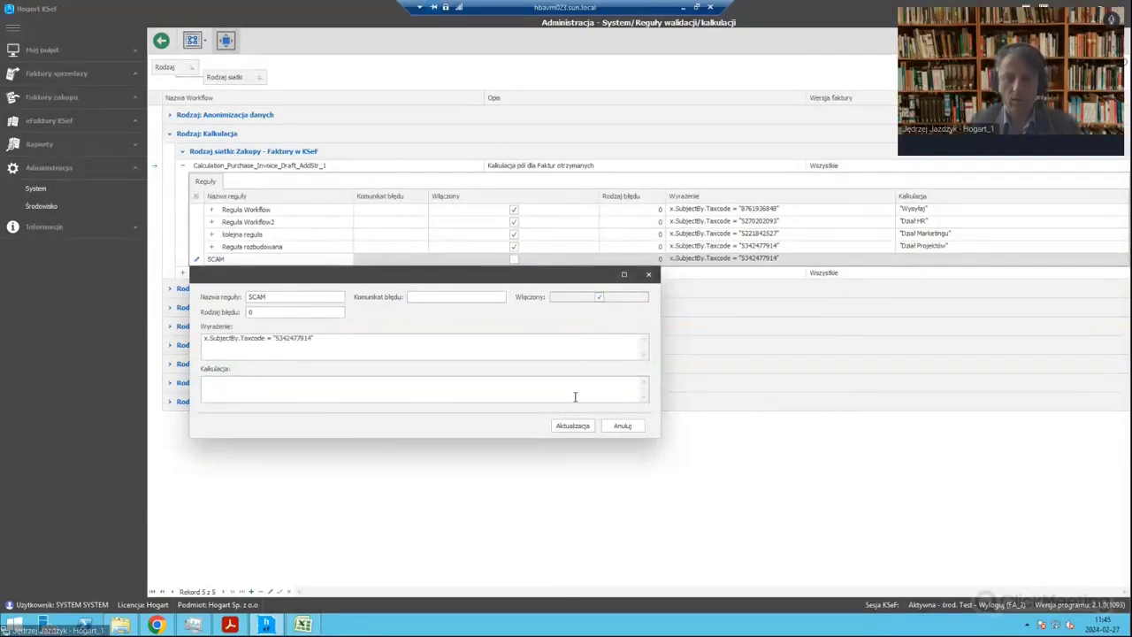
left_click(439, 381)
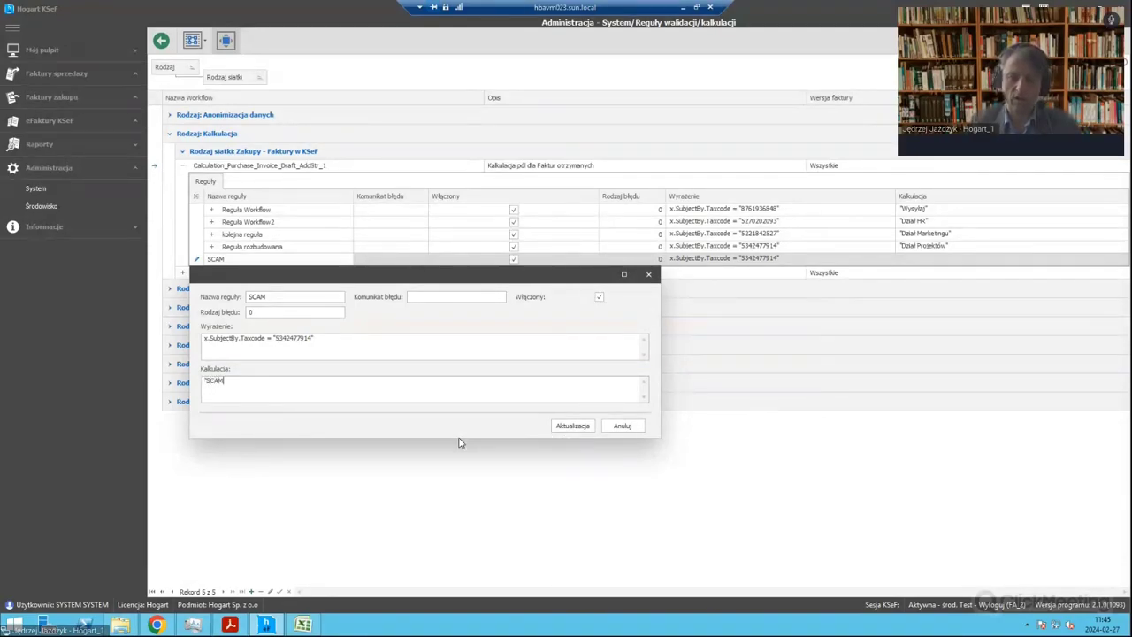
left_click(577, 425)
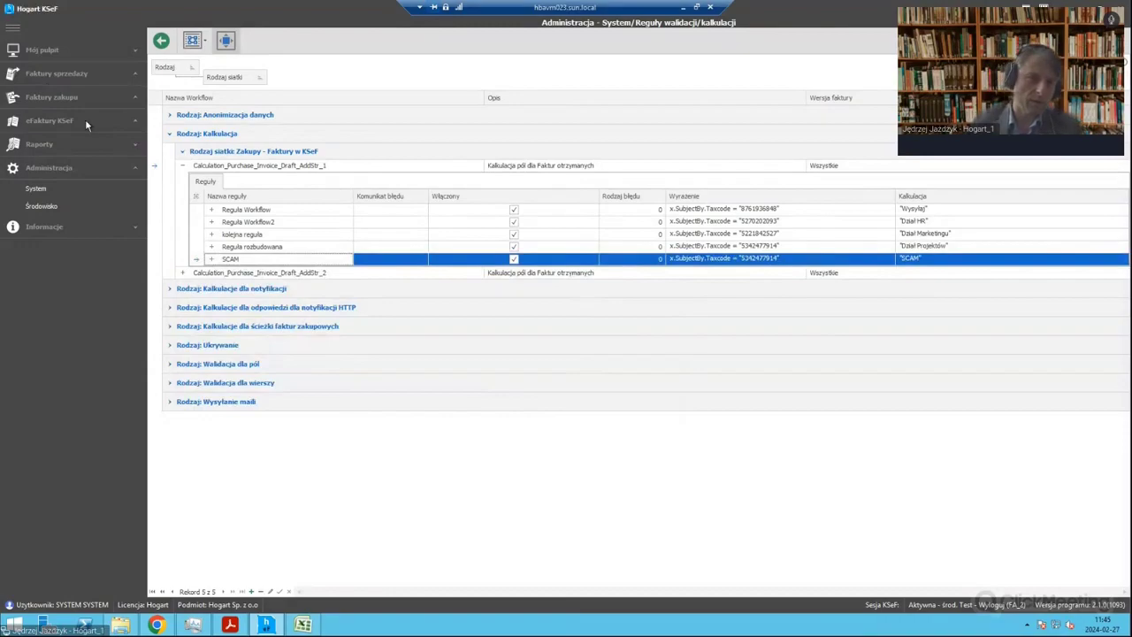
Step: Open the purchase invoices in KSeF for the Testowe environment and set the data range to Ostatnie 365 dni
left_click(61, 94)
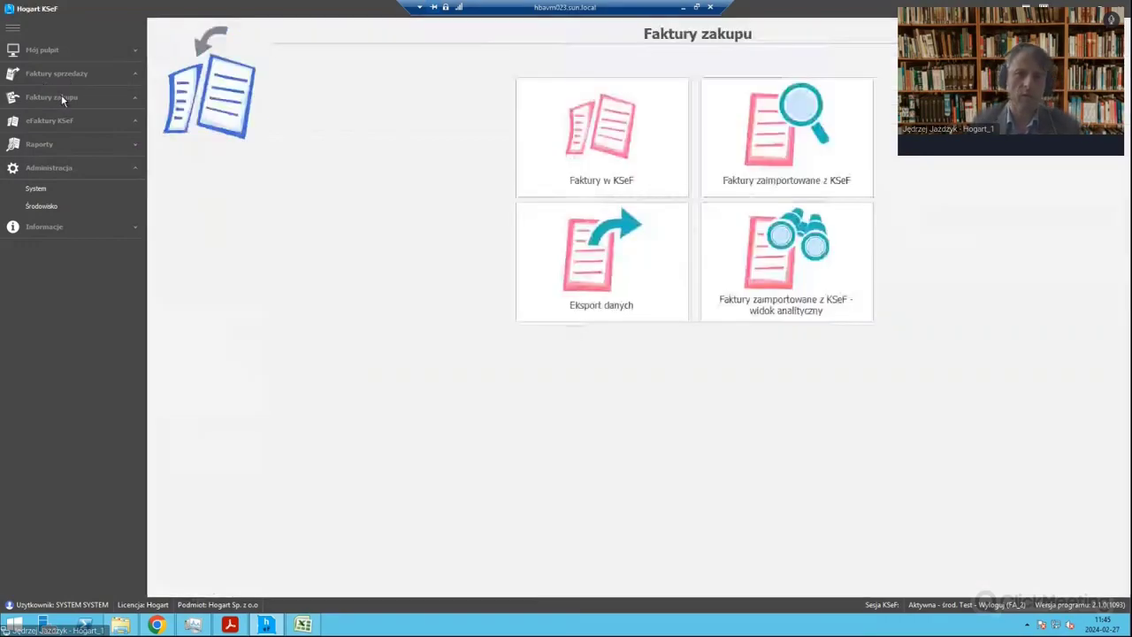
left_click(616, 159)
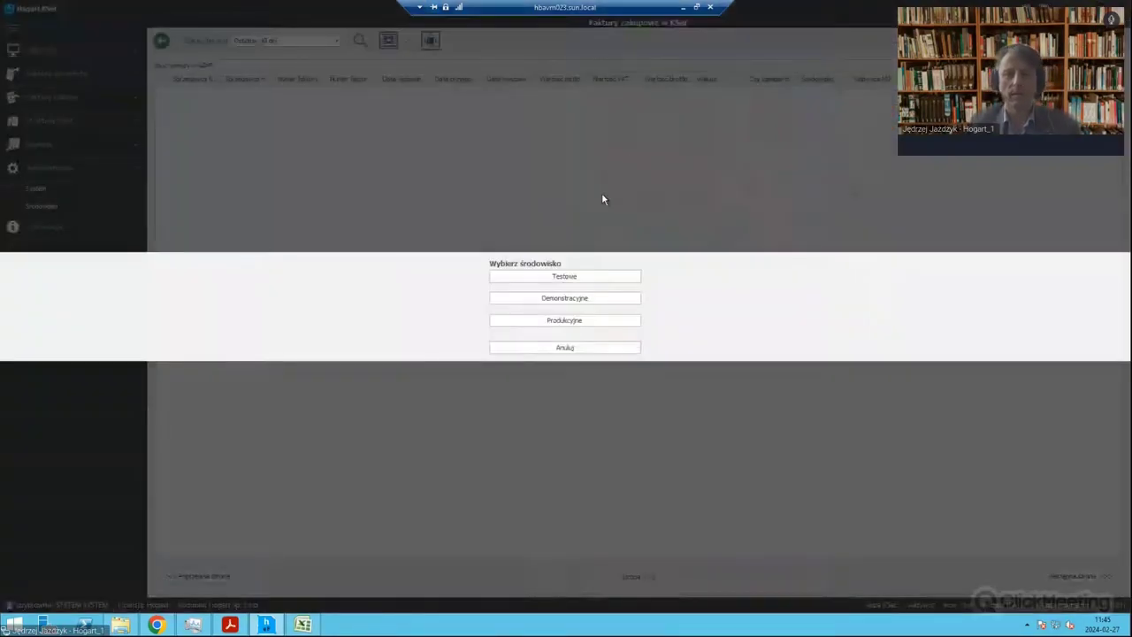
left_click(566, 276)
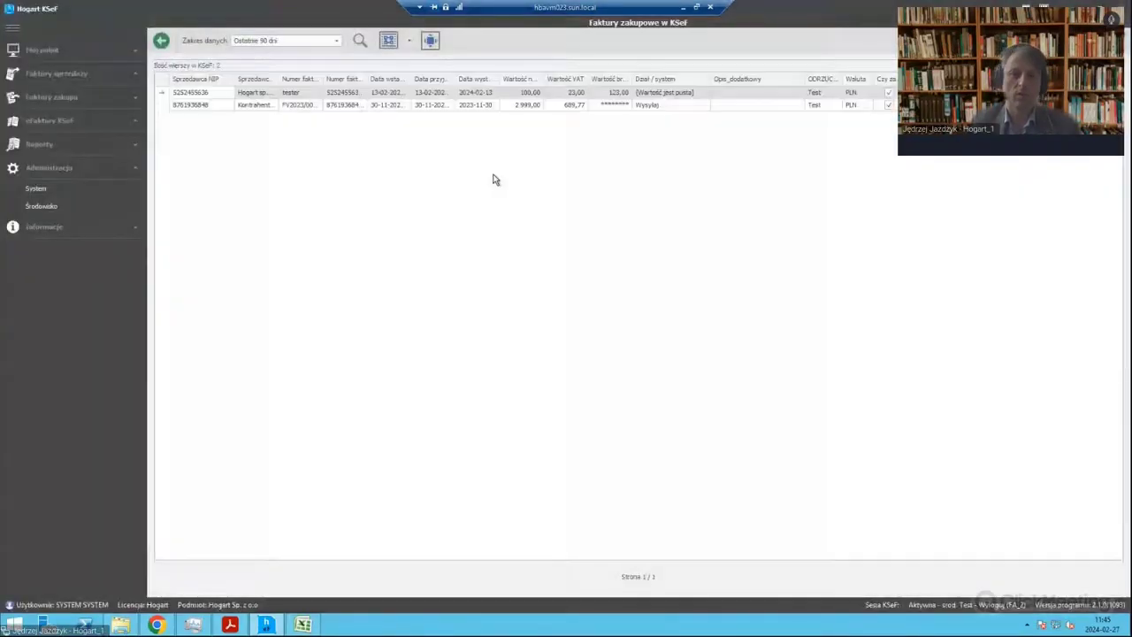
left_click(337, 39)
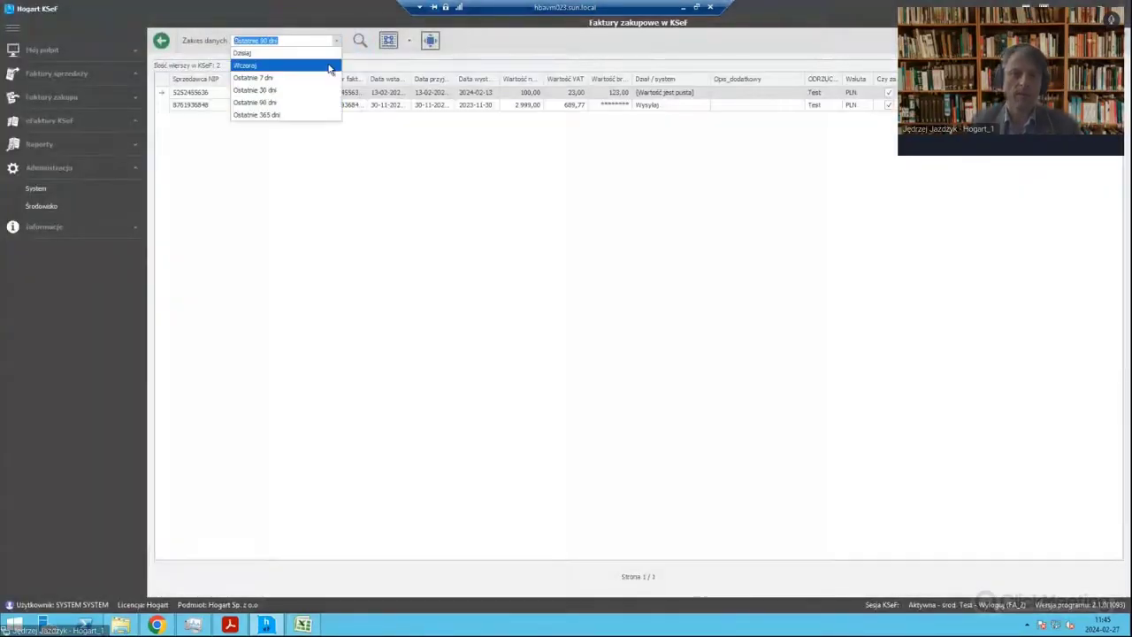
left_click(317, 116)
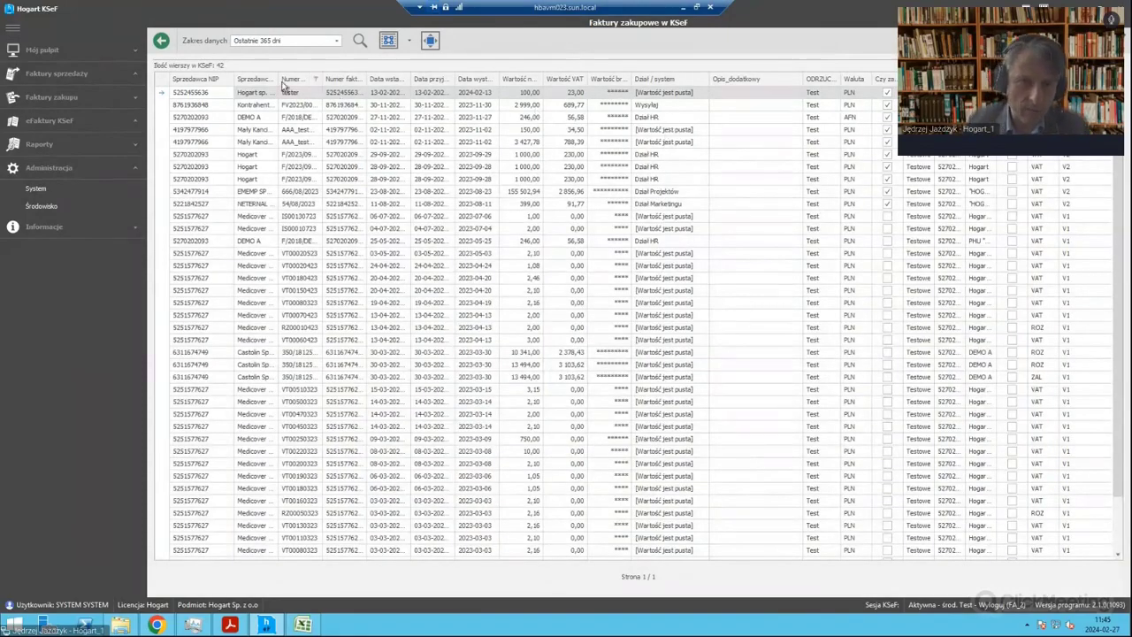
Step: Widen the Sprzedawca nazwa column and copy the seller NIP from the first Mały Kancik invoice
left_click(337, 92)
double_click(279, 79)
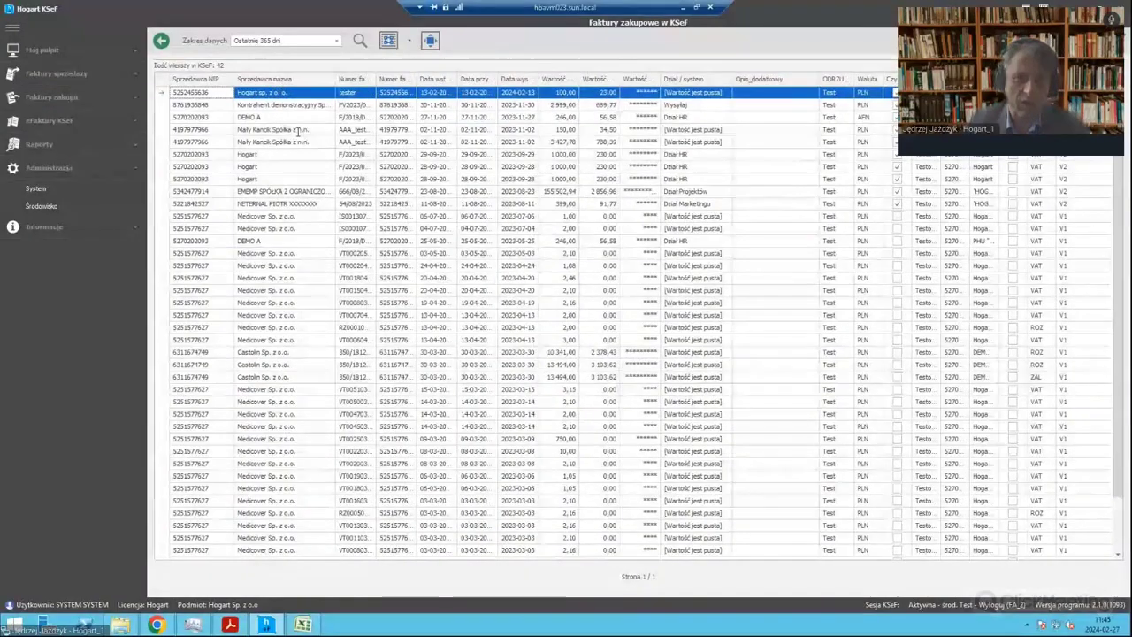
left_click(298, 130)
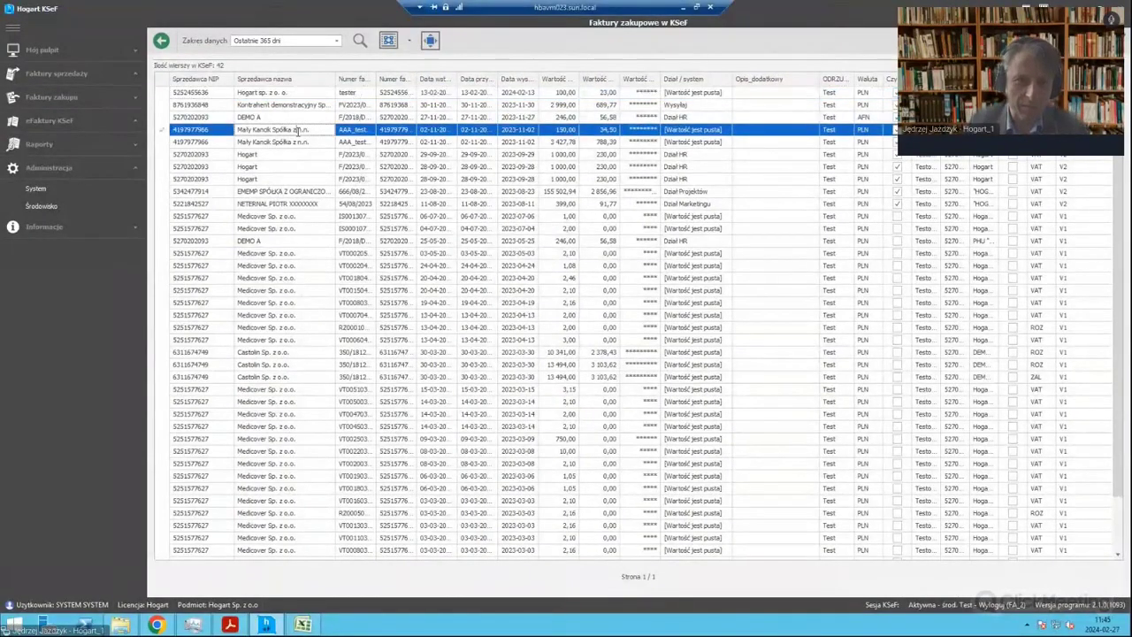
left_click(202, 130)
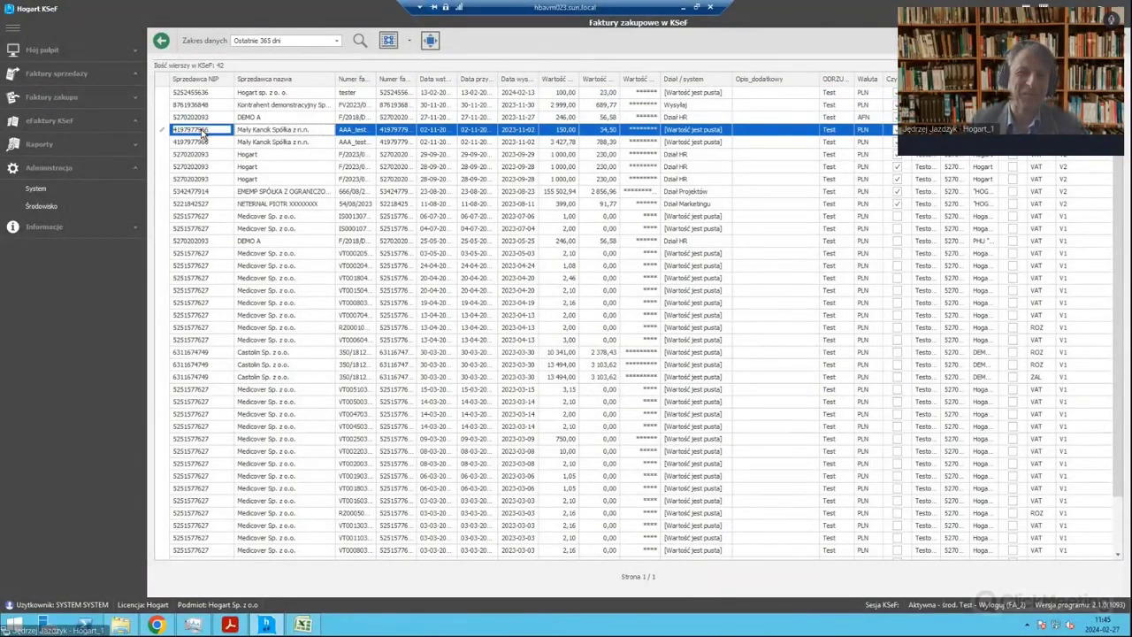
double_click(203, 129)
key("ctrl+c")
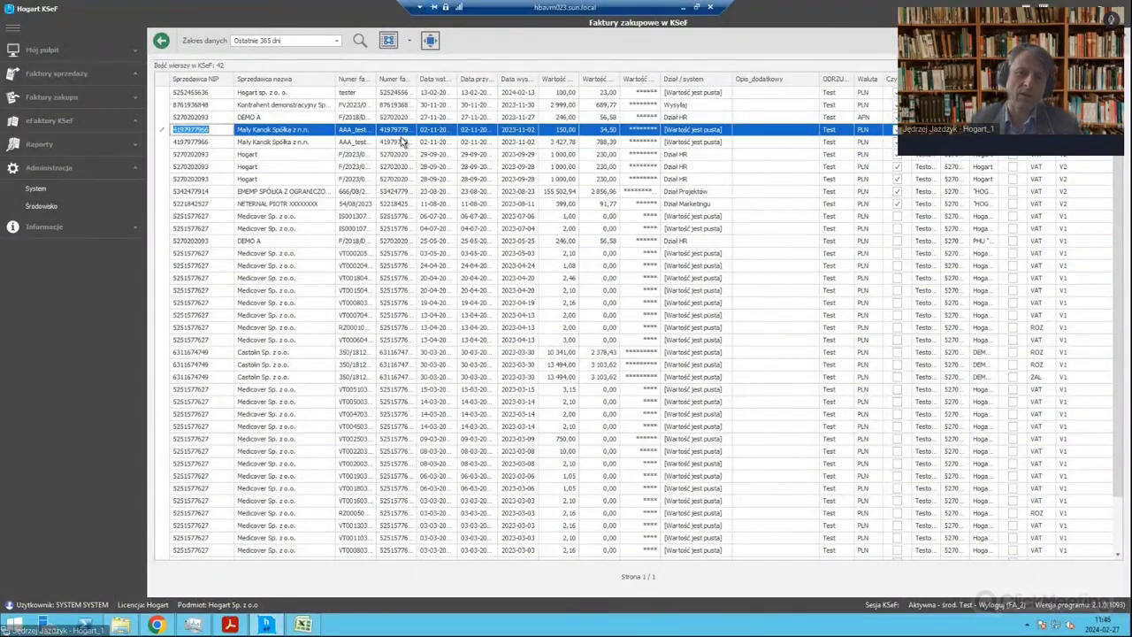
Step: Return to the system's validation and calculation rules and expand the Kalkulacja group for Zakupy - Faktury w KSeF
left_click(45, 205)
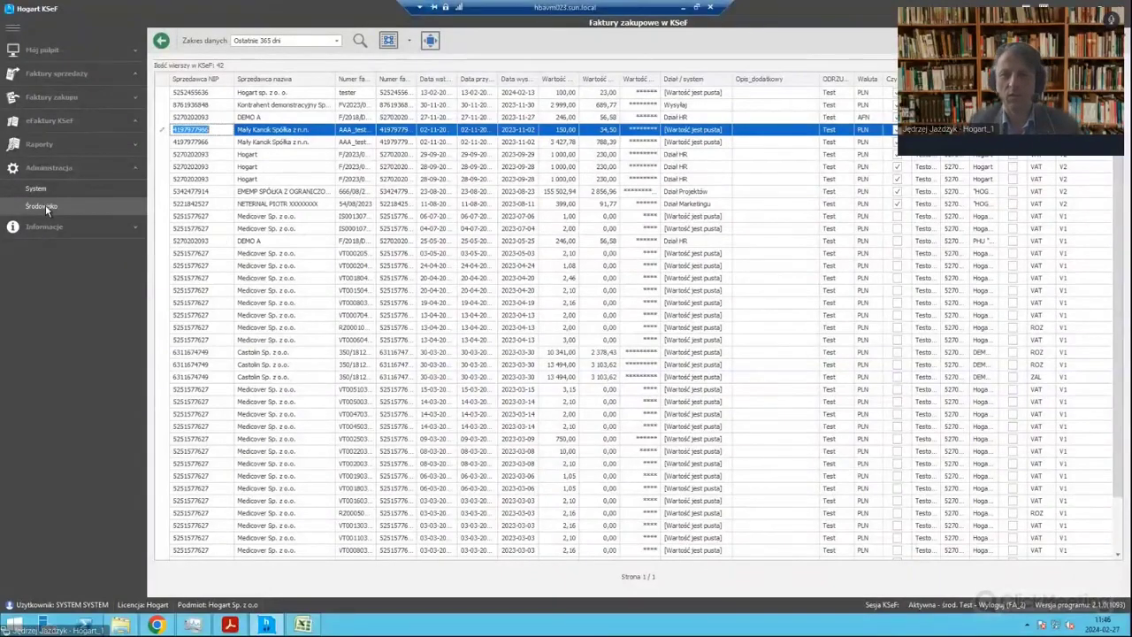
left_click(39, 191)
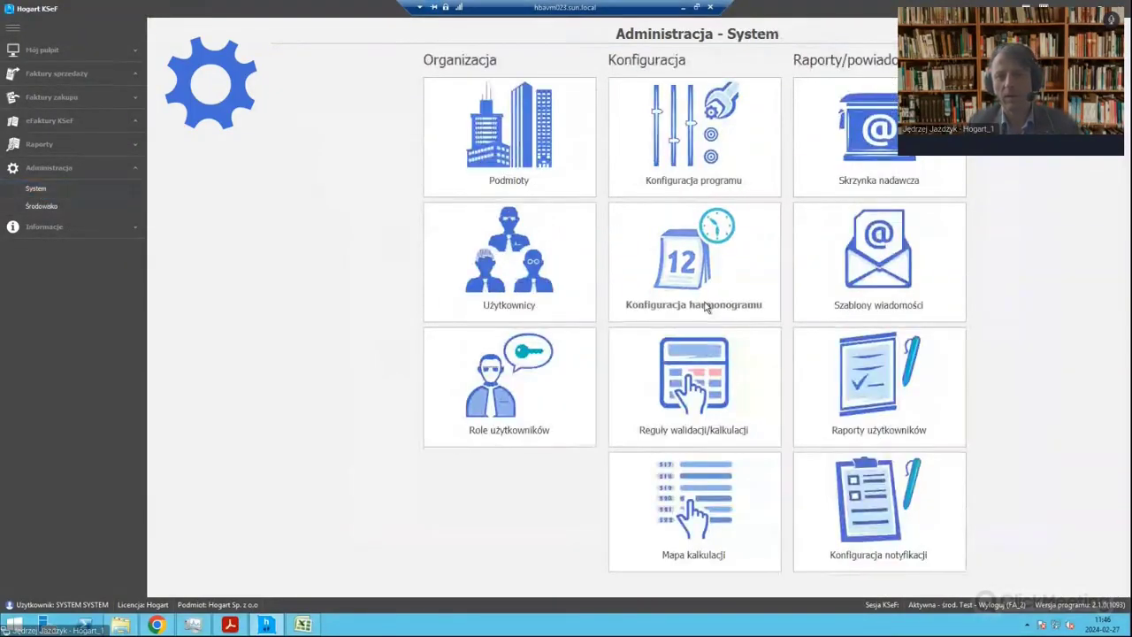
left_click(708, 307)
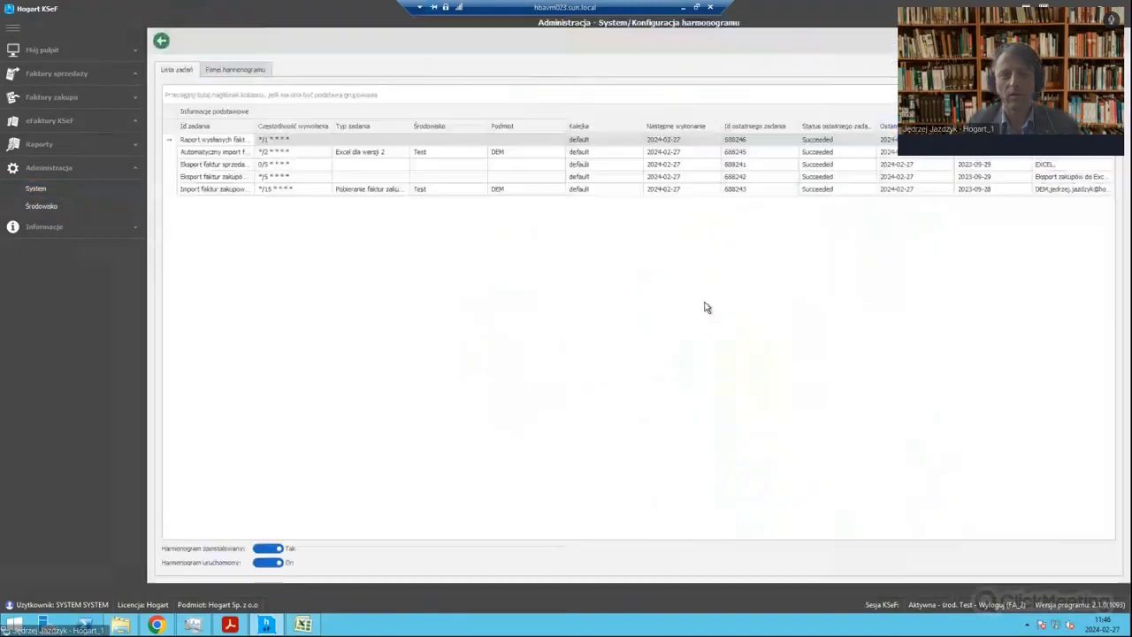
left_click(162, 40)
left_click(692, 423)
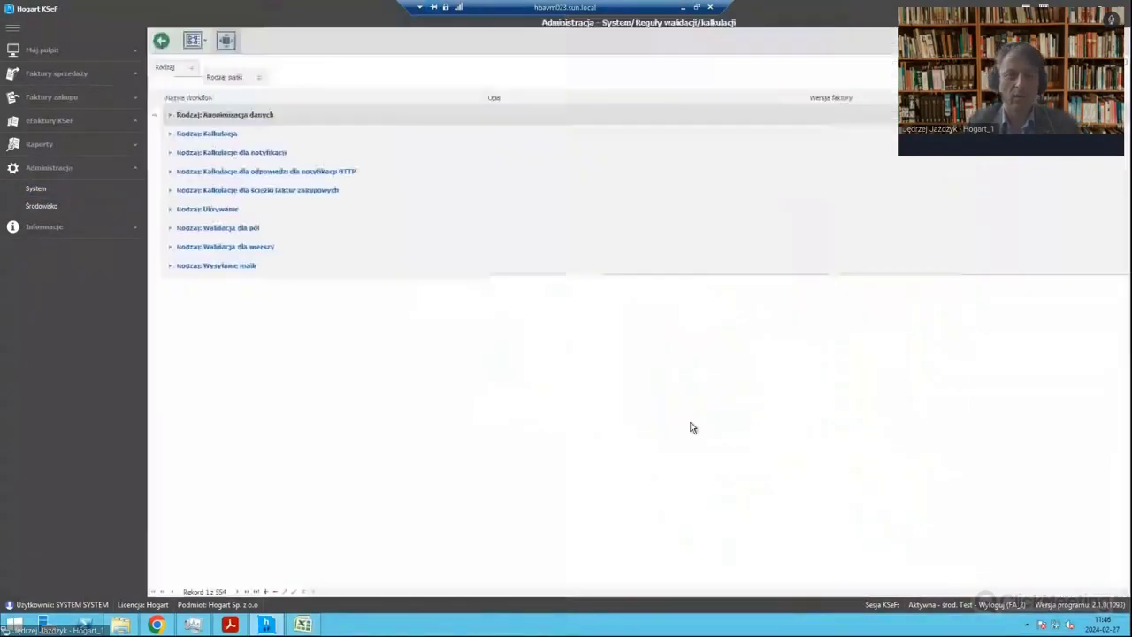
left_click(171, 135)
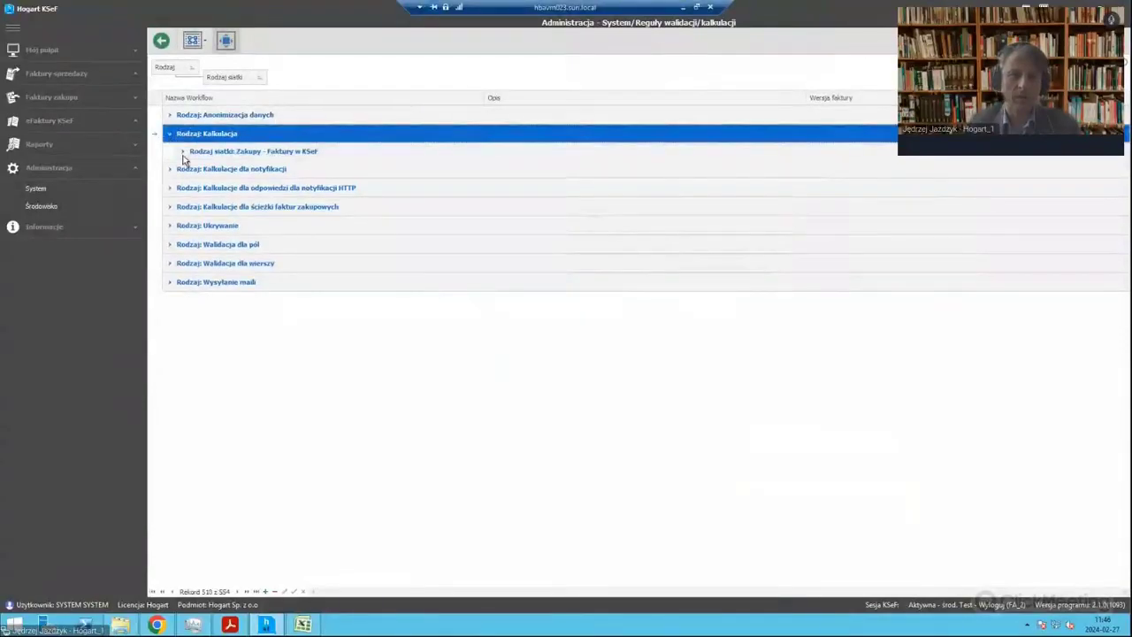
left_click(184, 152)
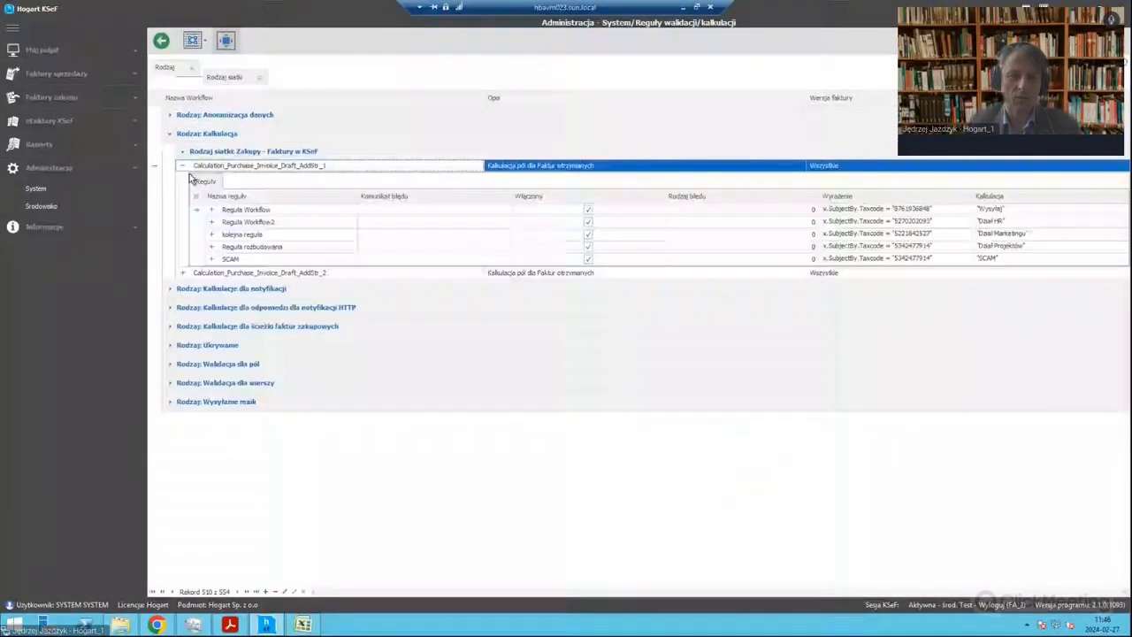
Step: Replace the tax code in the SCAM rule's expression with the copied seller NIP and update the rule
left_click(245, 260)
double_click(274, 261)
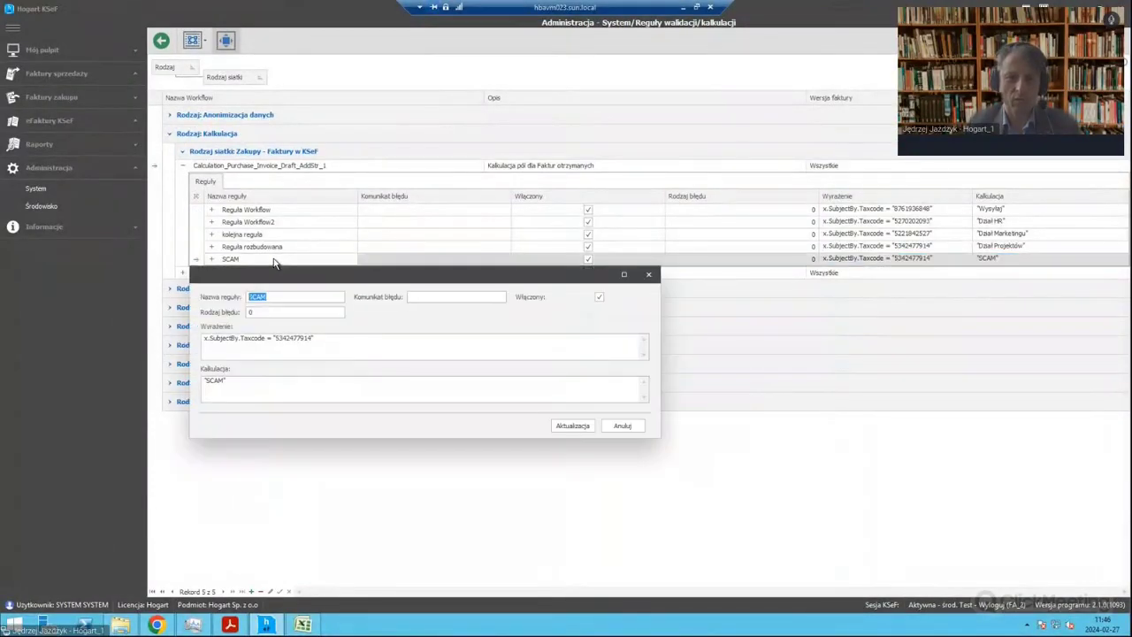
double_click(295, 339)
left_click(336, 394)
key("shift+Left")
key("shift+Left")
key("shift+Left")
key("shift+Left")
key("shift+Left")
key("shift+Left")
key("shift+Left")
key("shift+Left")
key("shift+Left")
key("shift+Left")
key("ctrl+v")
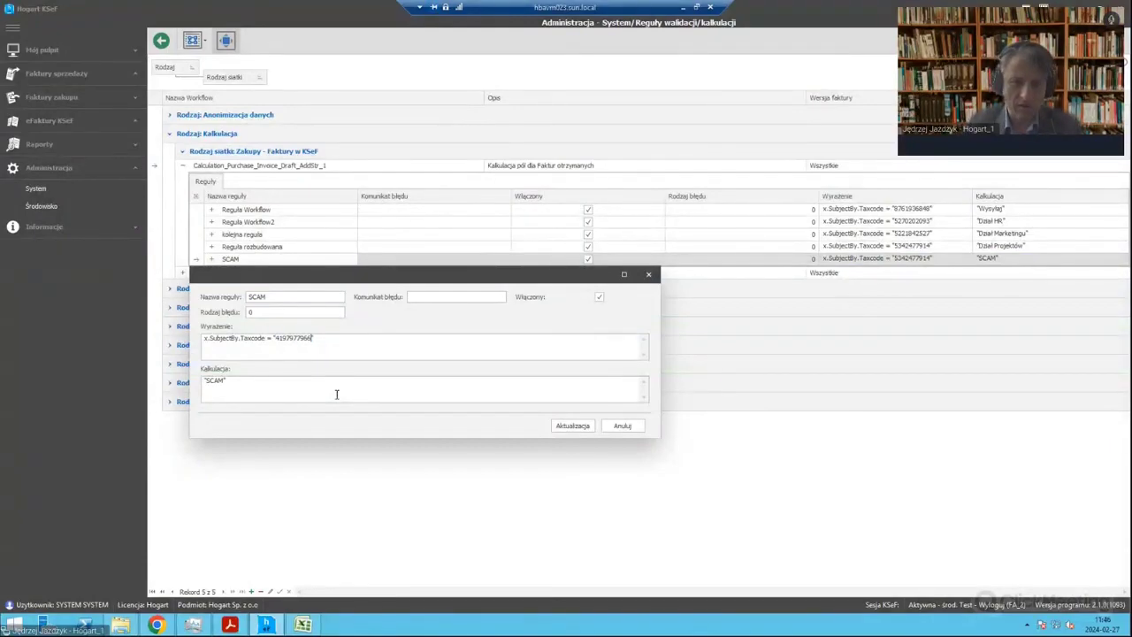
left_click(570, 427)
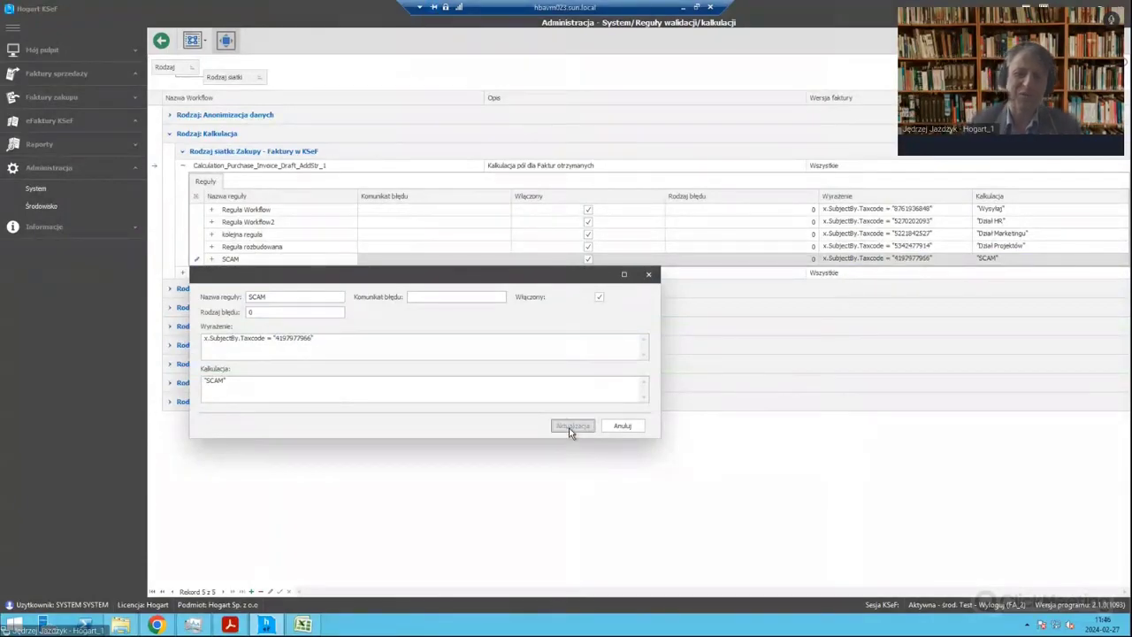
Step: Reload the Testowe purchase invoices for Ostatnie 365 dni and check the Dział / system values of the Mały Kancik invoices
left_click(62, 97)
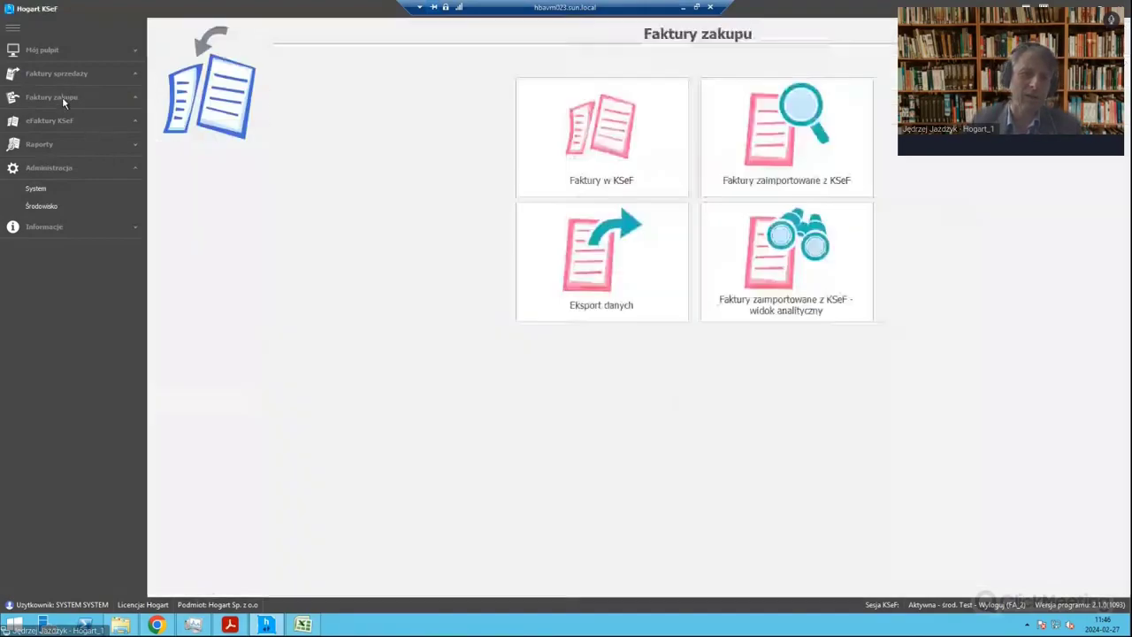
left_click(579, 173)
left_click(531, 275)
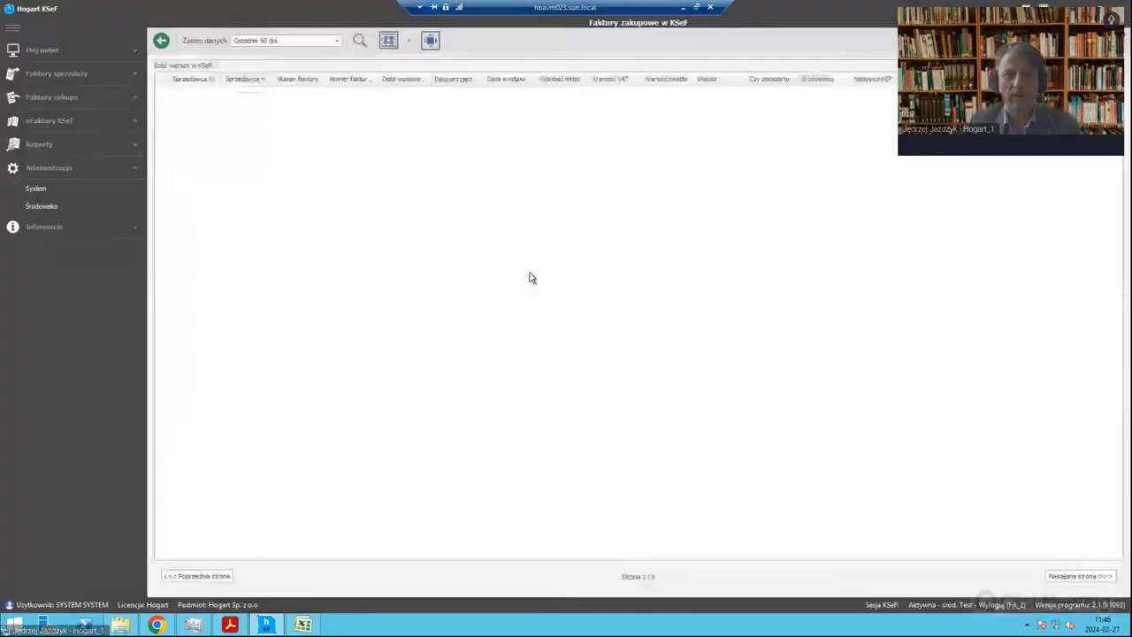
left_click(336, 40)
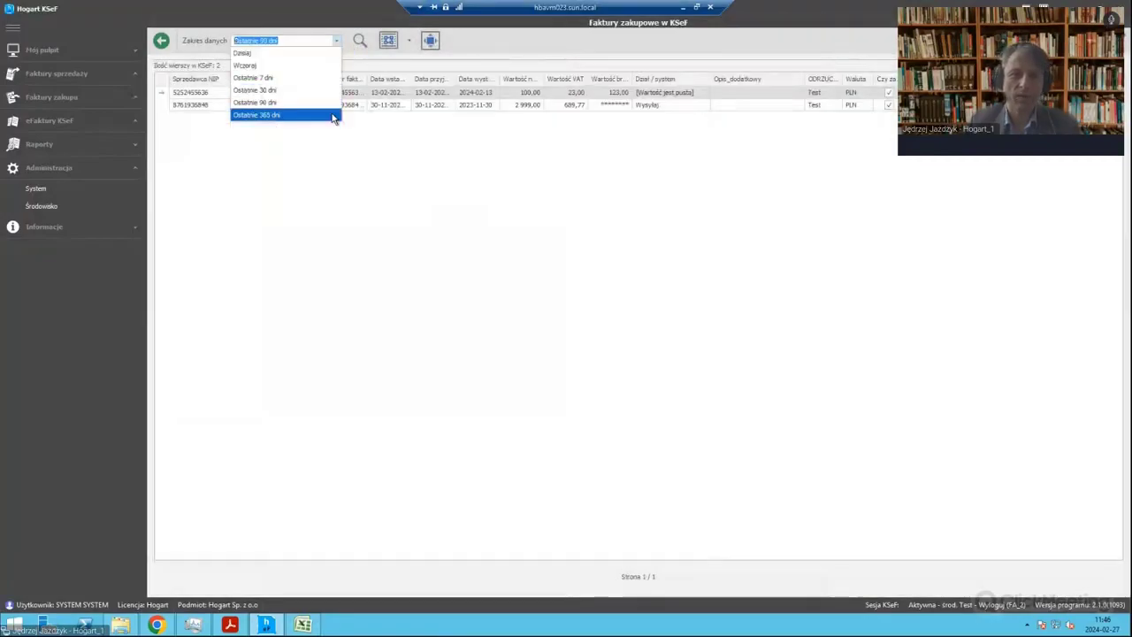
left_click(331, 115)
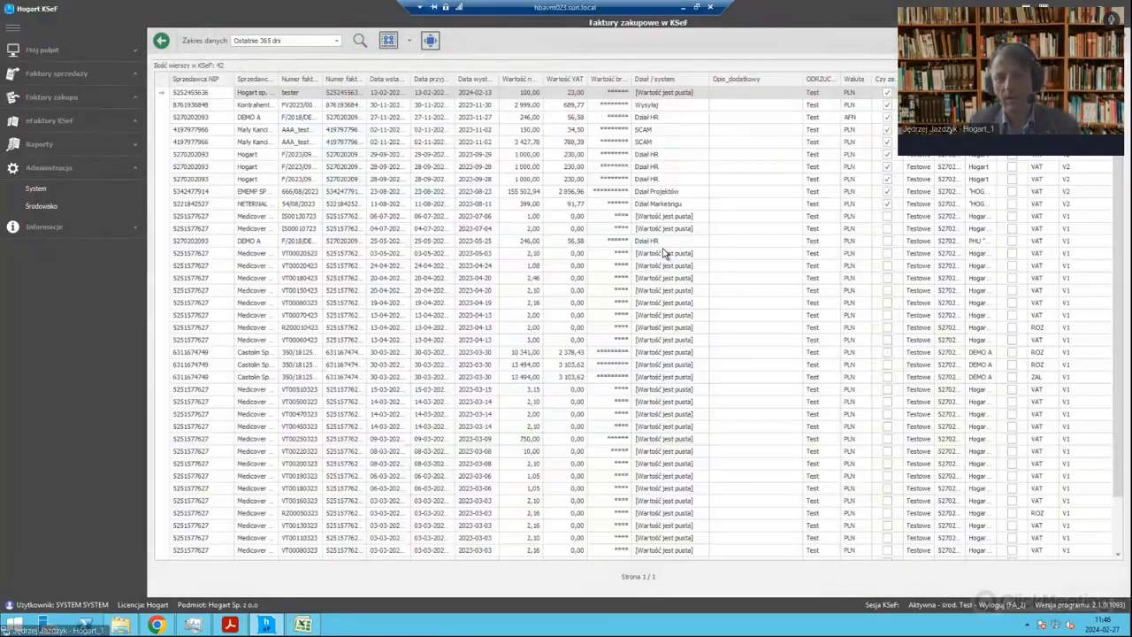
left_click(648, 130)
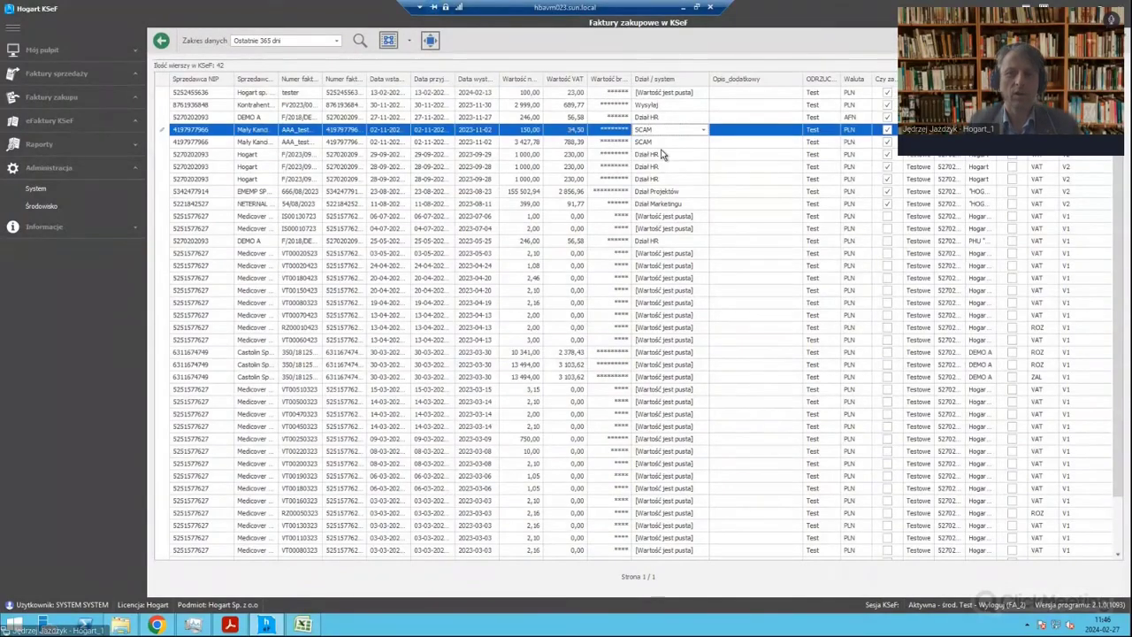
left_click(662, 144)
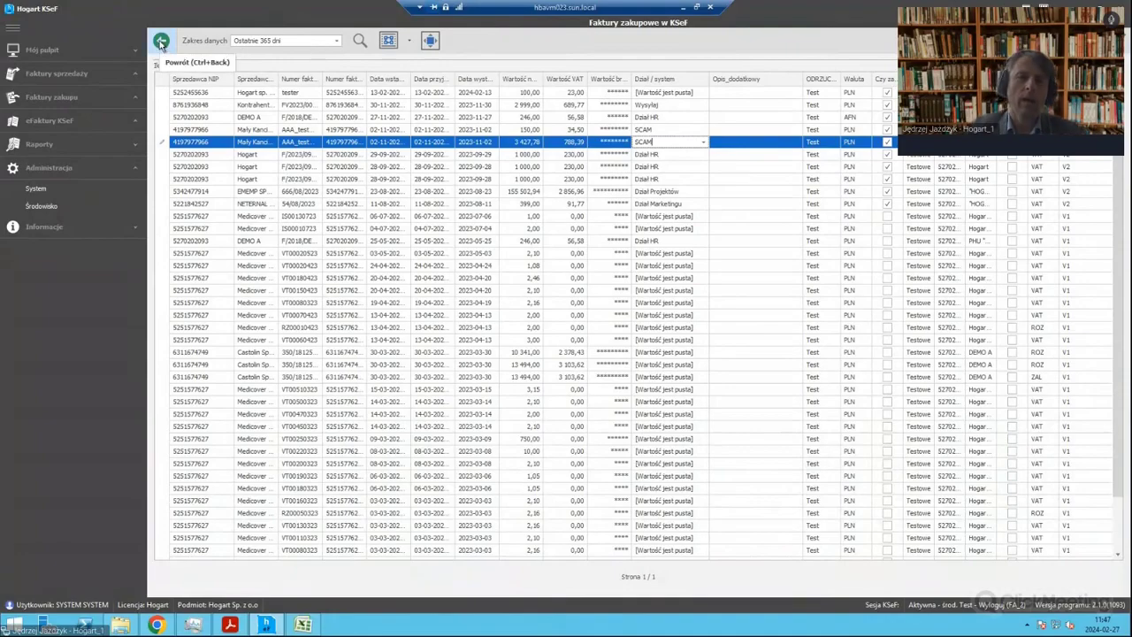
Step: Open the archive of sales invoices sent to KSeF and widen the Nr faktury KSeF column
left_click(161, 41)
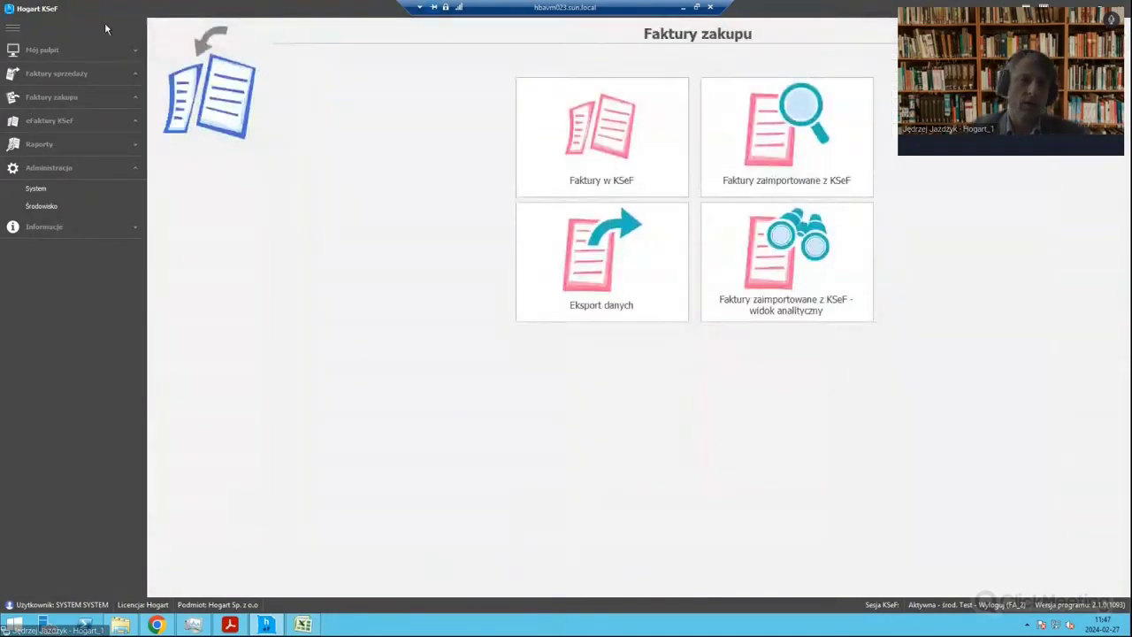
left_click(95, 78)
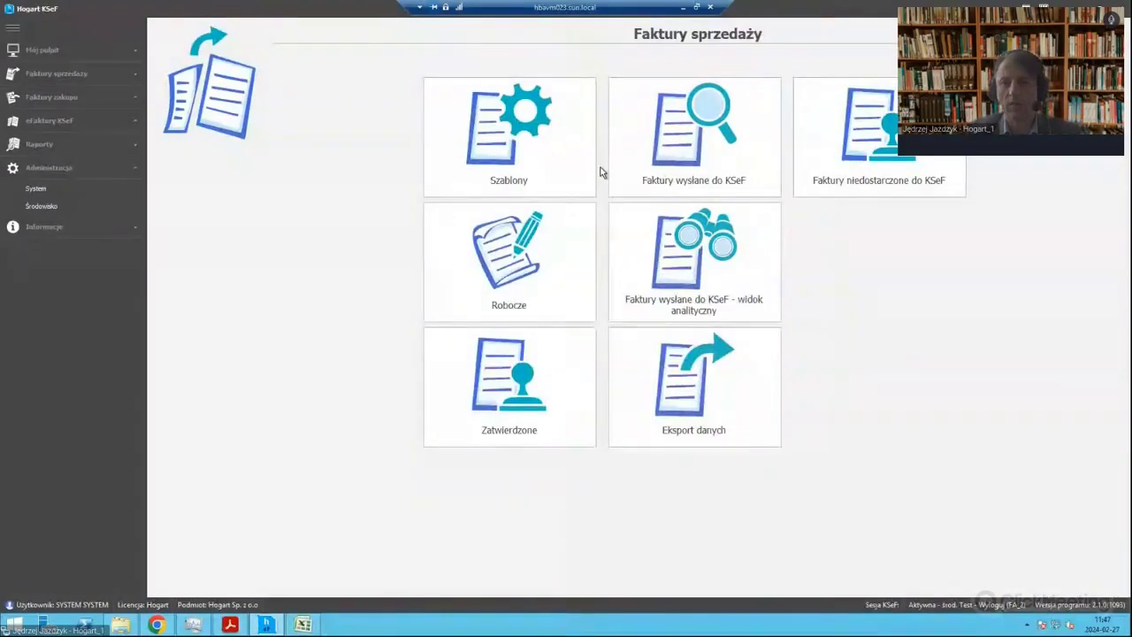
left_click(714, 165)
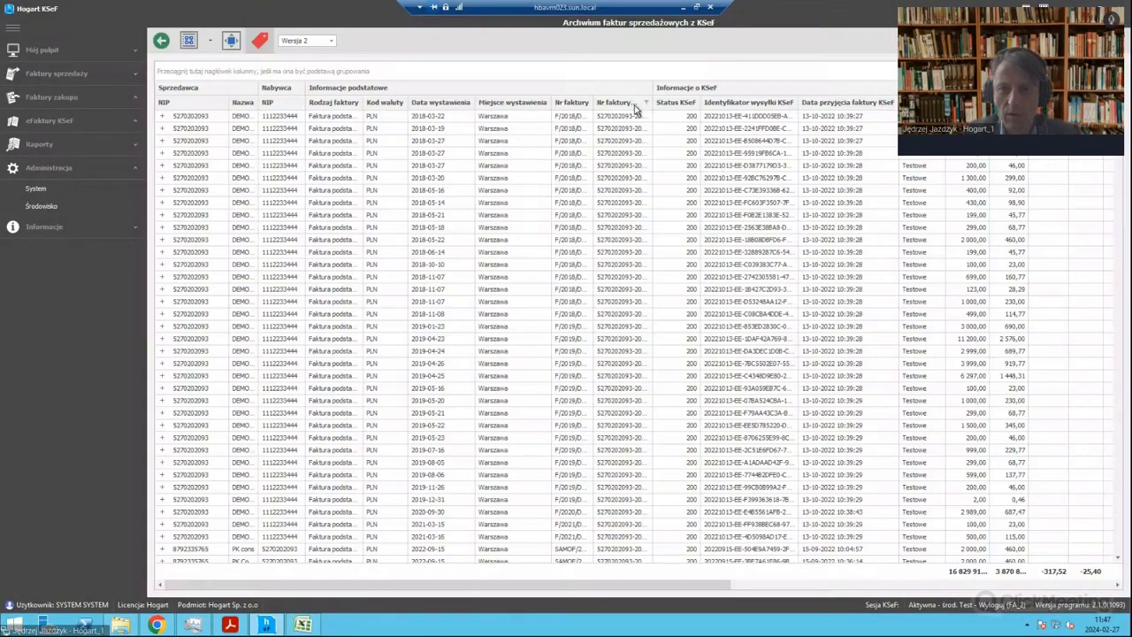
left_click_drag(653, 103, 681, 104)
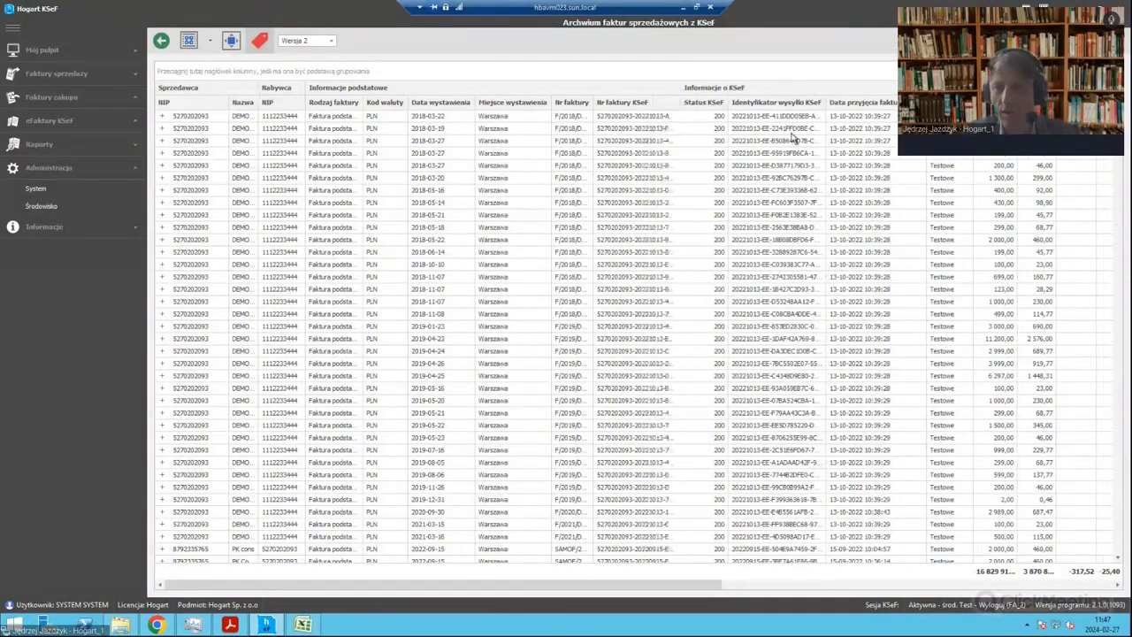
Step: Sort the sent sales invoices by KSeF acceptance date, newest first, and check the dates of the latest entries
left_click(859, 103)
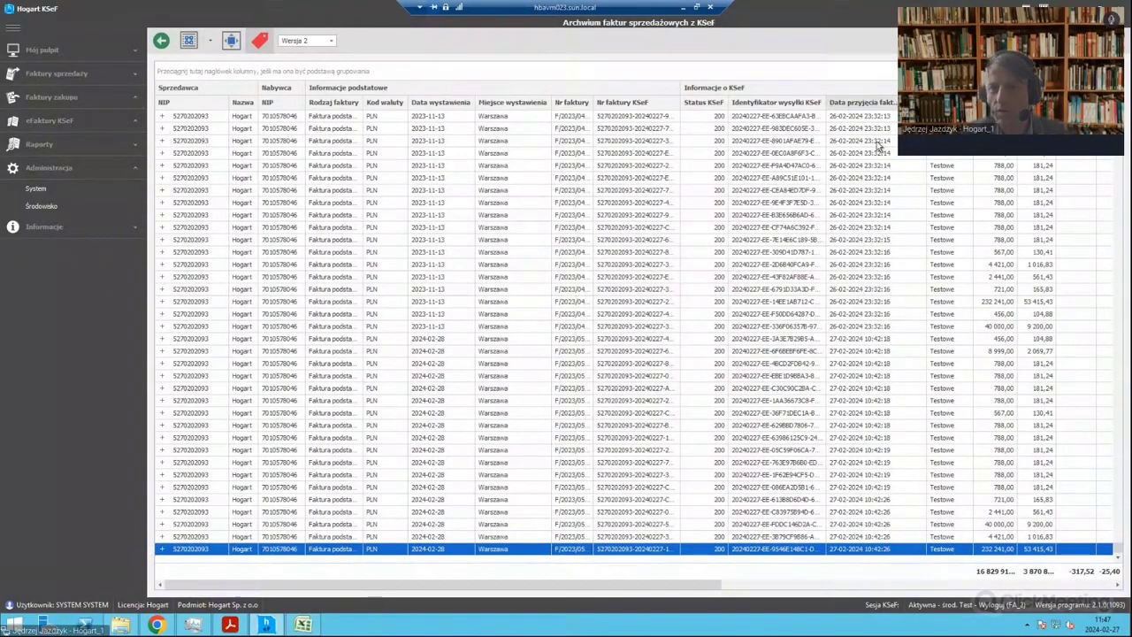
left_click(907, 102)
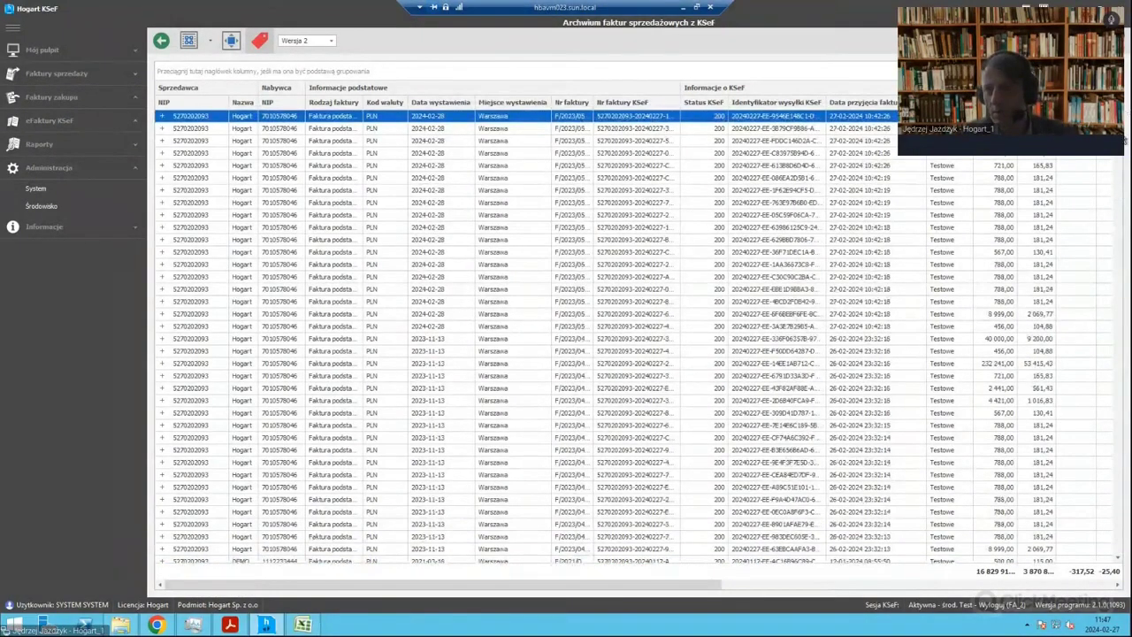
left_click(844, 131)
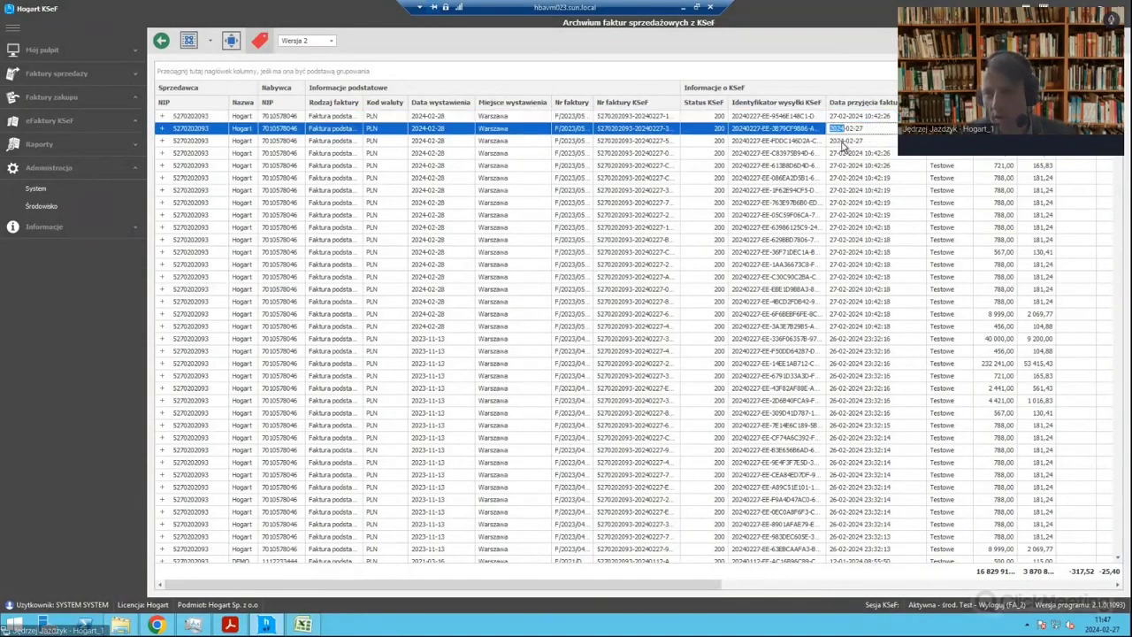
left_click(844, 143)
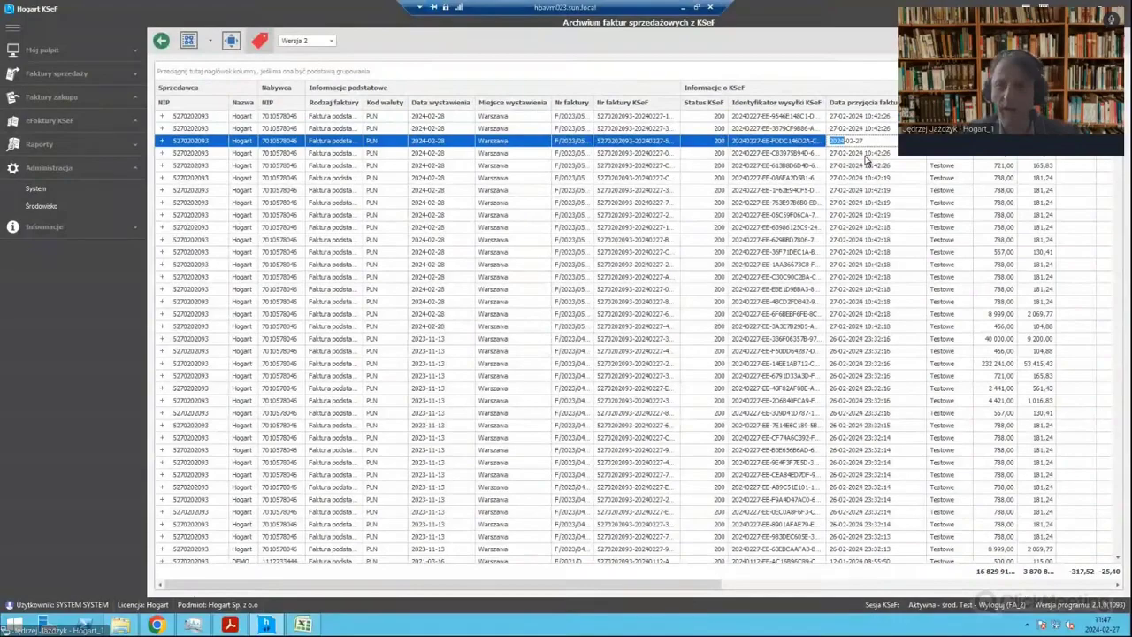
Step: Widen the Nr faktury column and open the report preview of the most recently accepted sales invoice
left_click(759, 118)
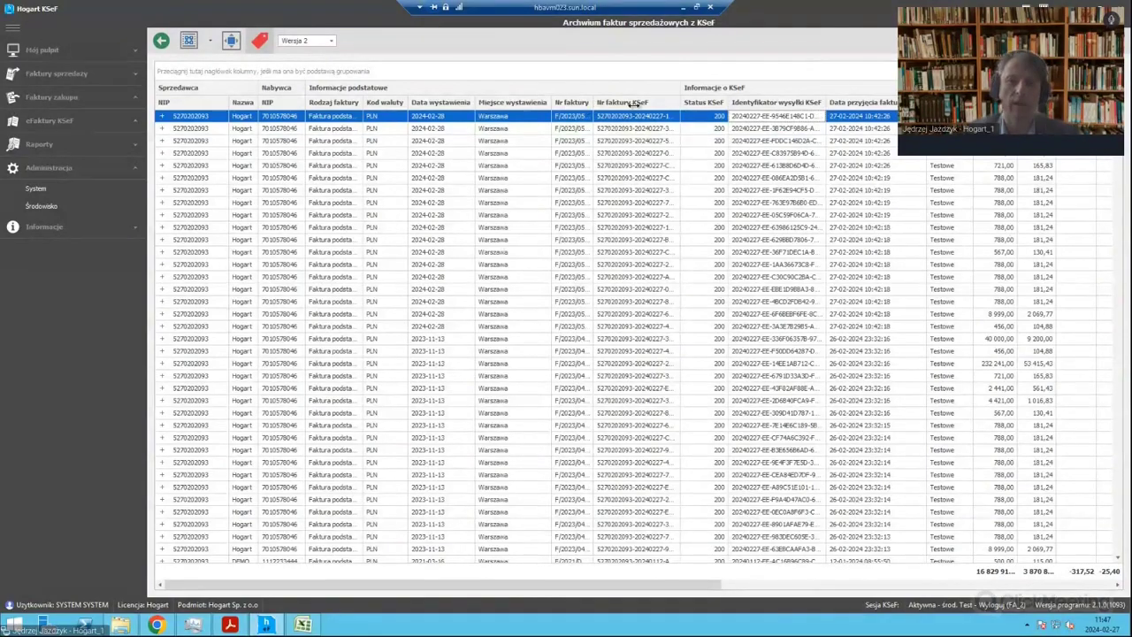
left_click_drag(595, 103, 633, 105)
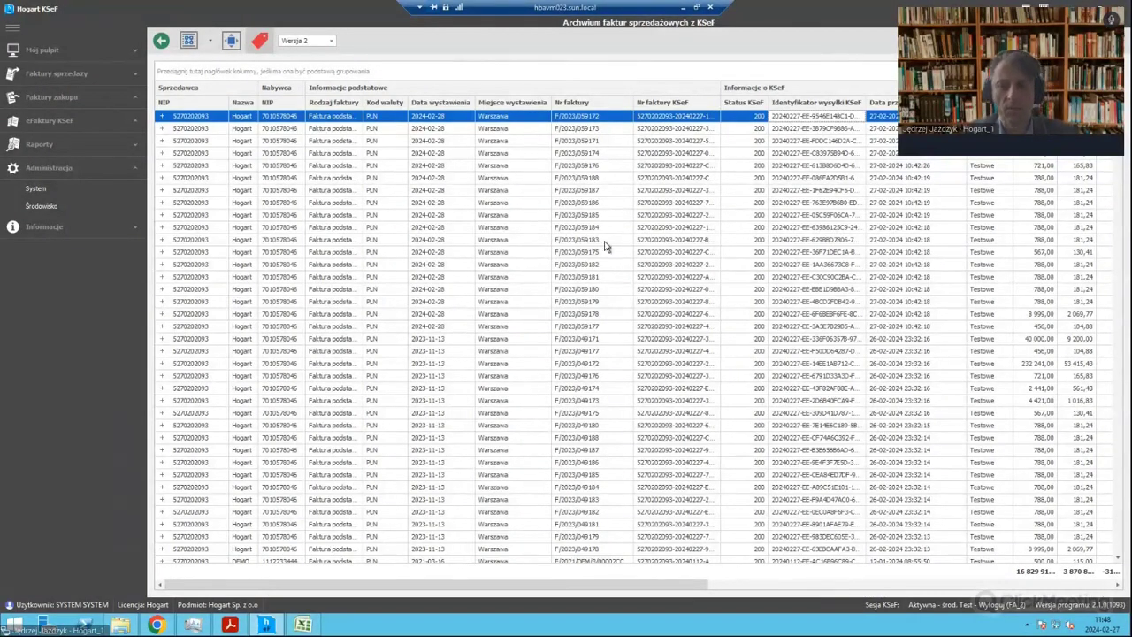
key("Return")
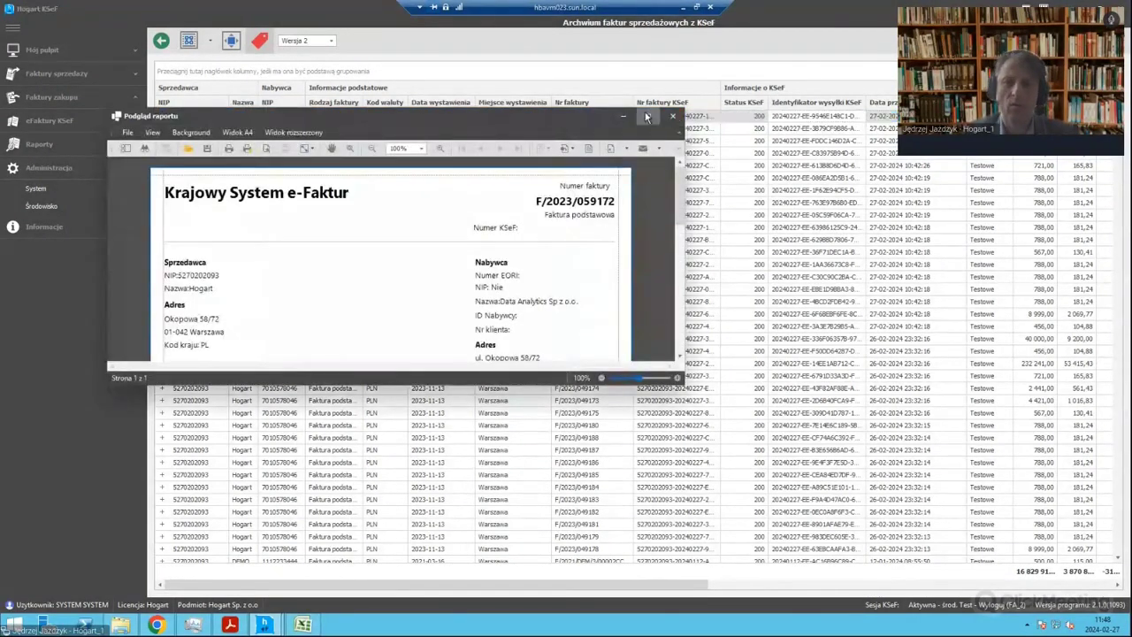
Step: Maximise the invoice report preview, read through its buyer, item and tax summary sections, and close the preview
left_click(647, 117)
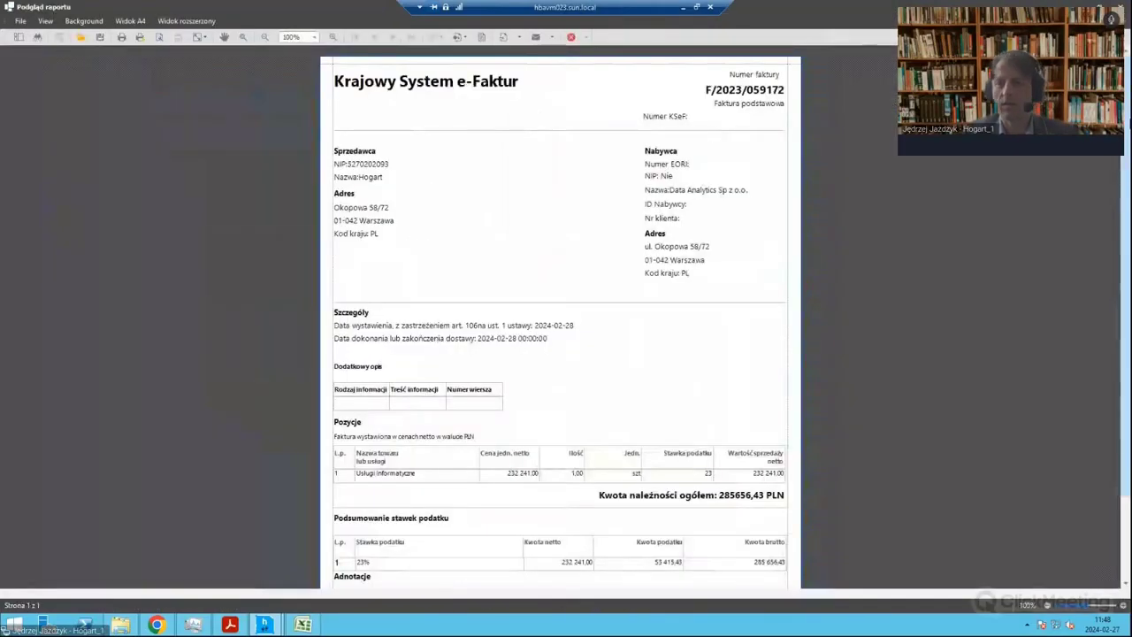
scroll(1128, 228, "down", 2)
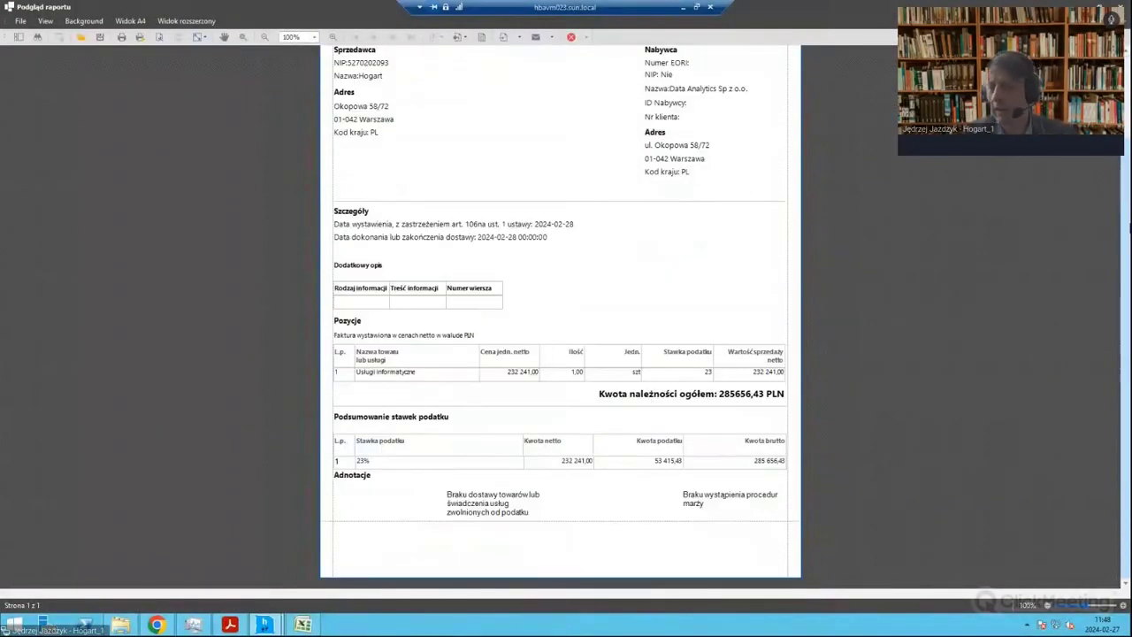
scroll(1129, 228, "up", 2)
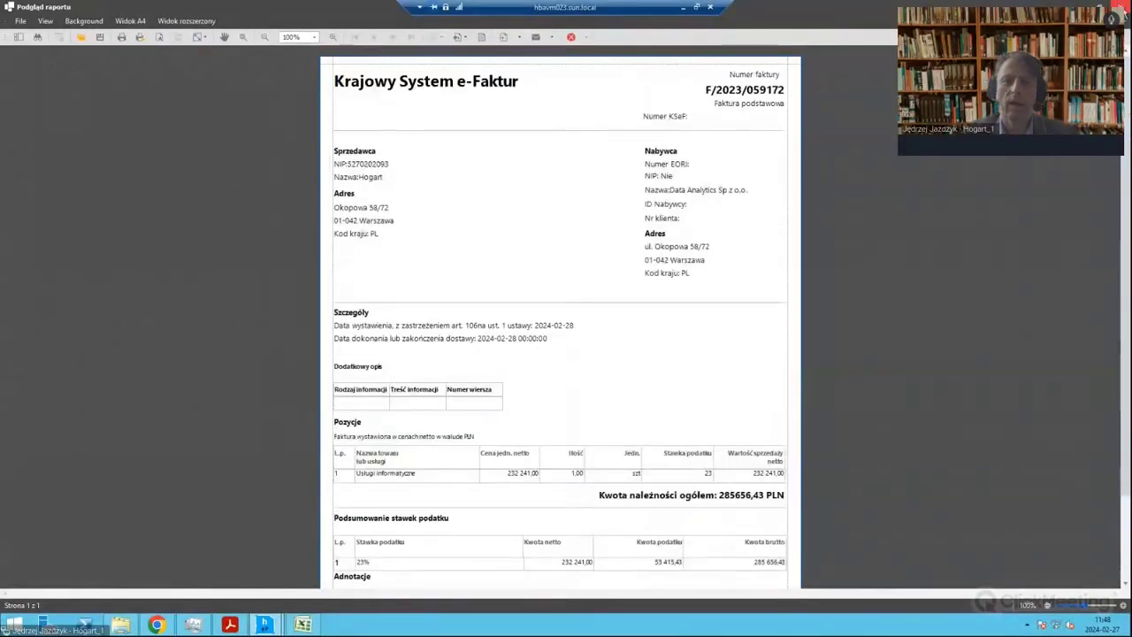
left_click(1120, 7)
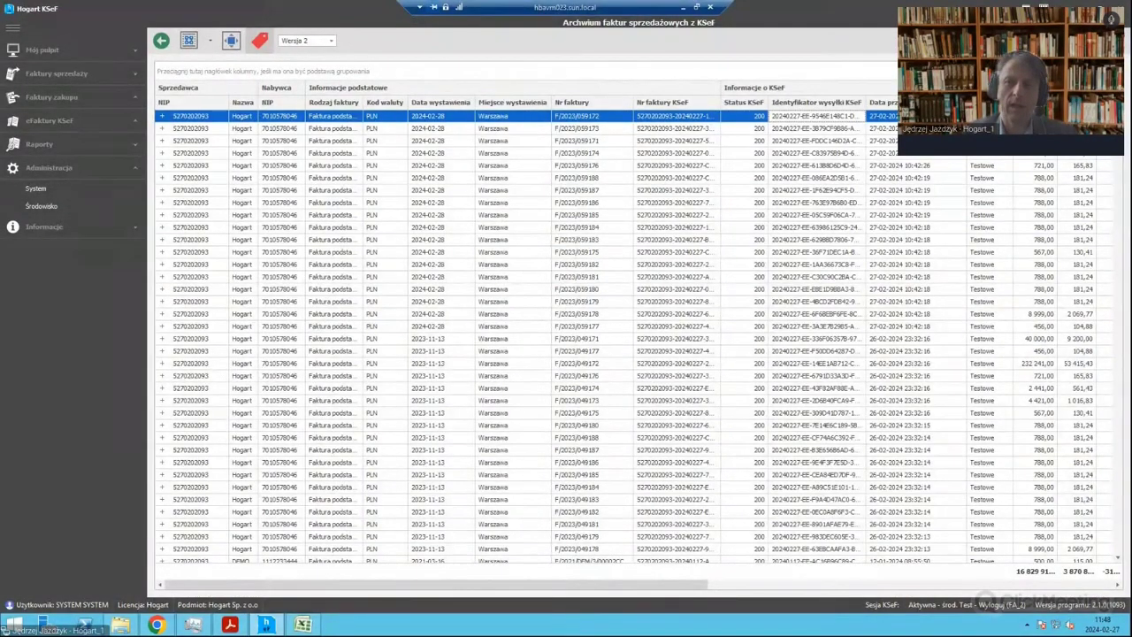
Step: Look through the administration overviews for Środowisko and System
left_click(52, 206)
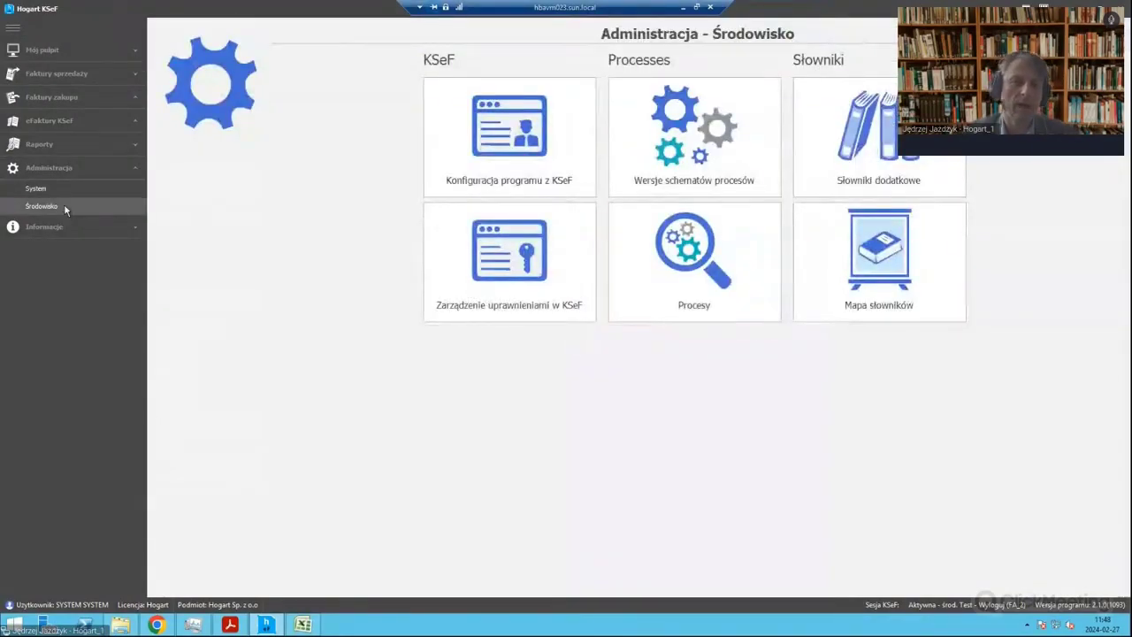
left_click(60, 189)
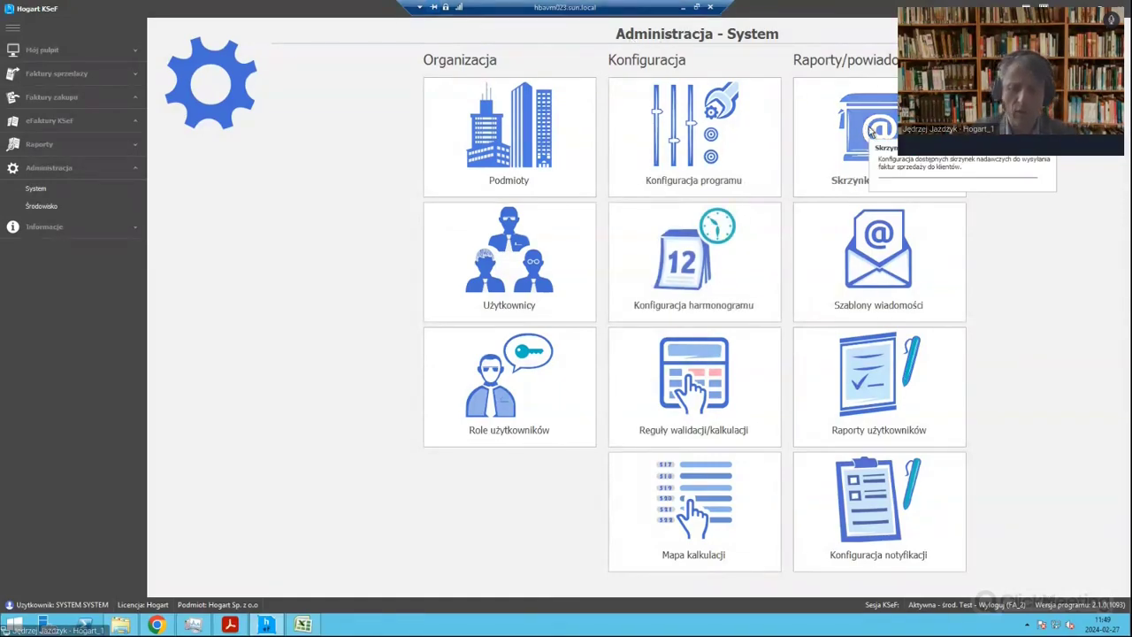
Step: Minimise the remote desktop session and end the screen sharing in ClickMeeting
left_click(685, 7)
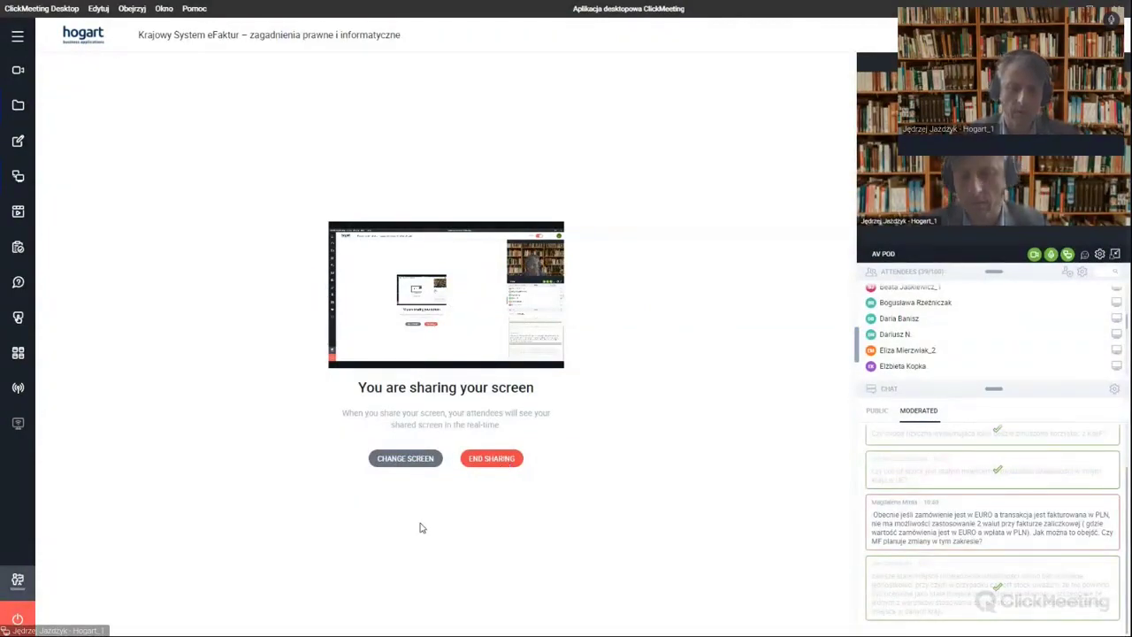
left_click(512, 460)
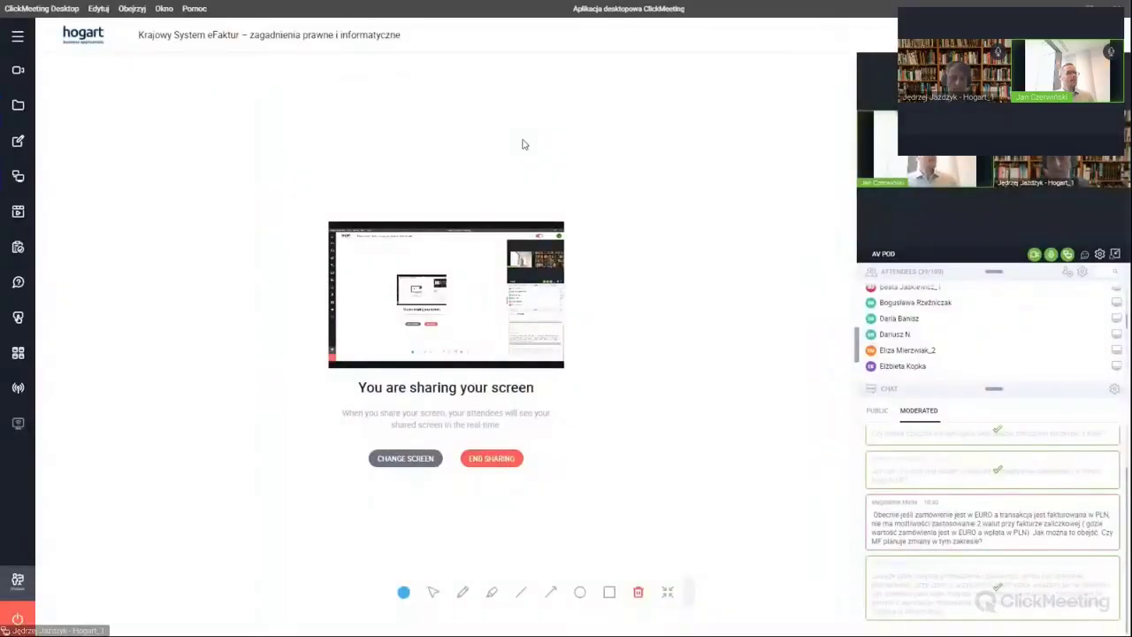
Step: Switch to Gmail, open the newest invoice e-mail from Hogart, check its XML attachment and return to the message list
key("alt+Tab")
key("alt+Tab")
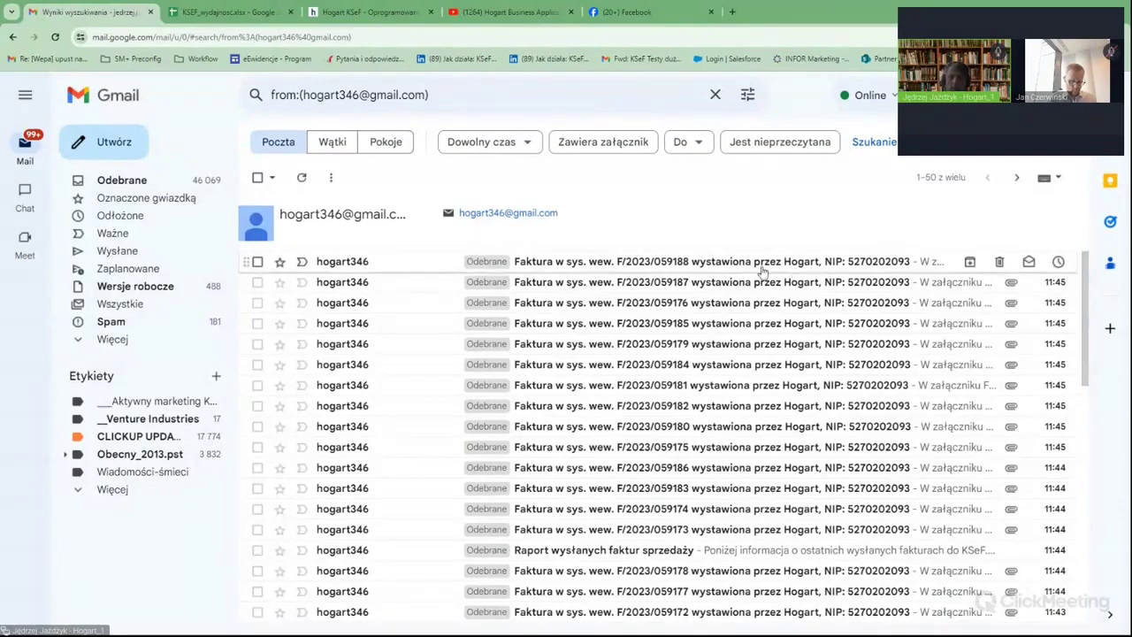
left_click(721, 272)
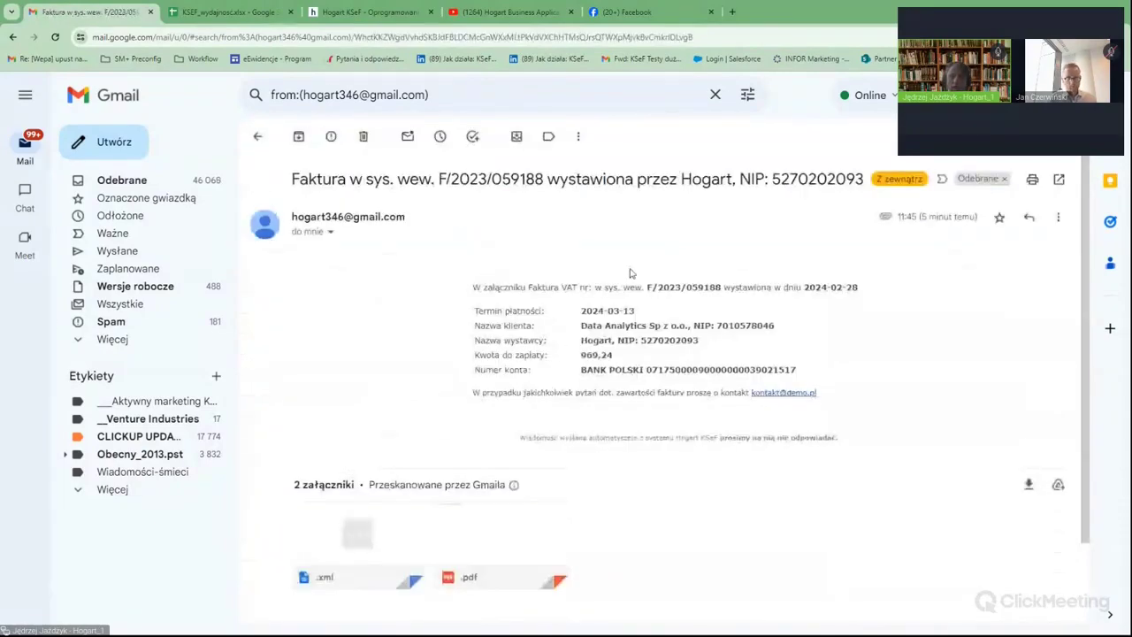
left_click(360, 538)
key("Escape")
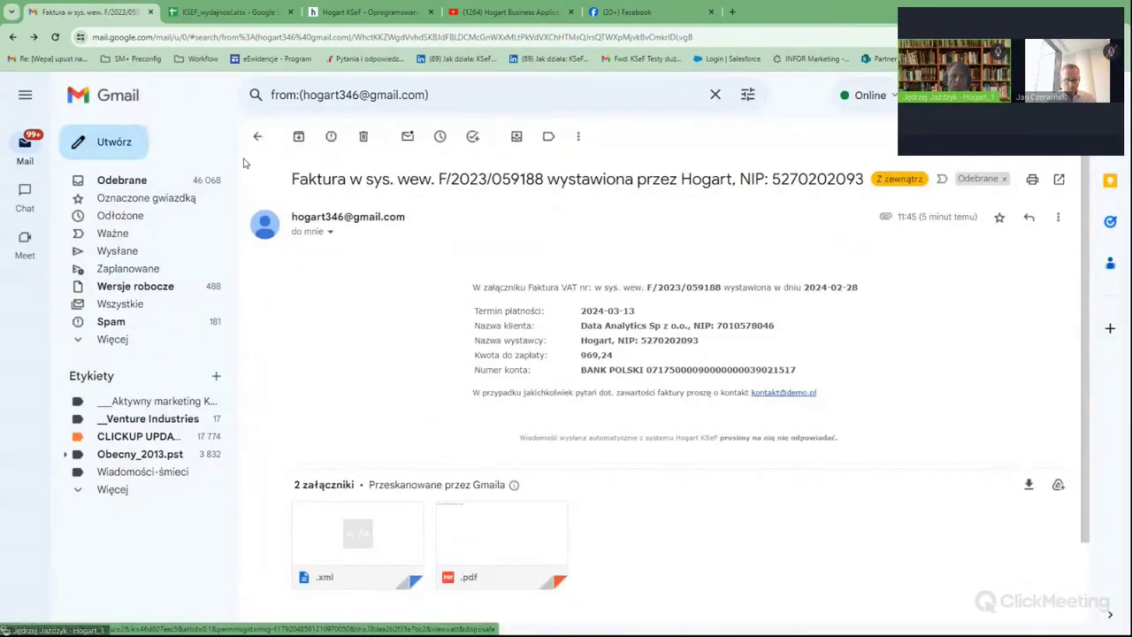
left_click(257, 136)
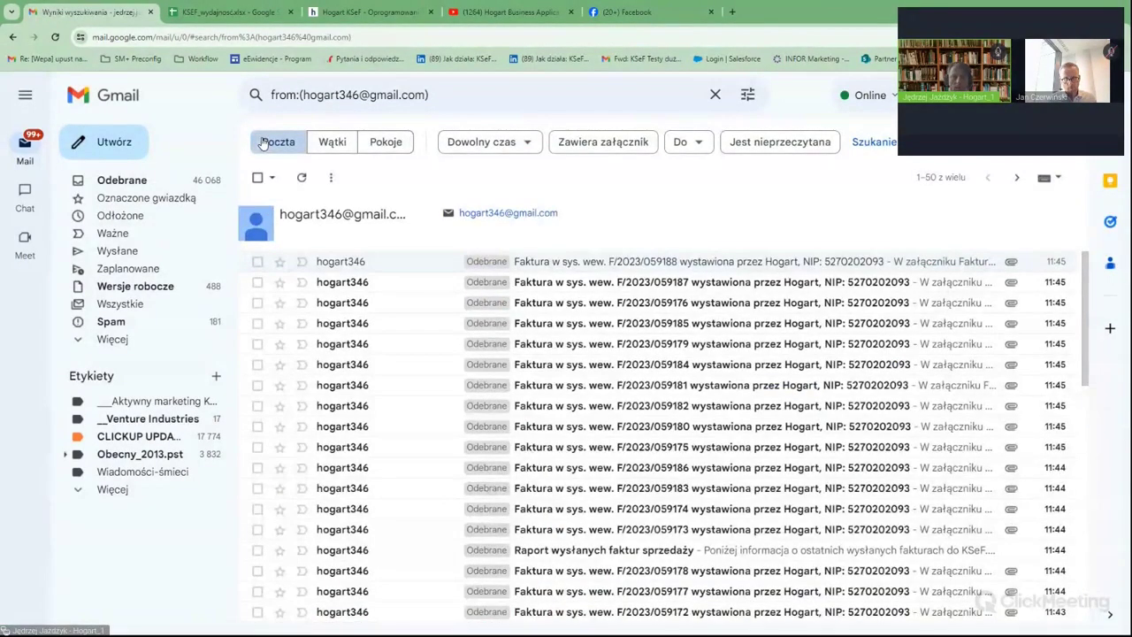
Step: Switch back to ClickMeeting and stop sharing the screen with the webinar attendees
key("alt+Tab")
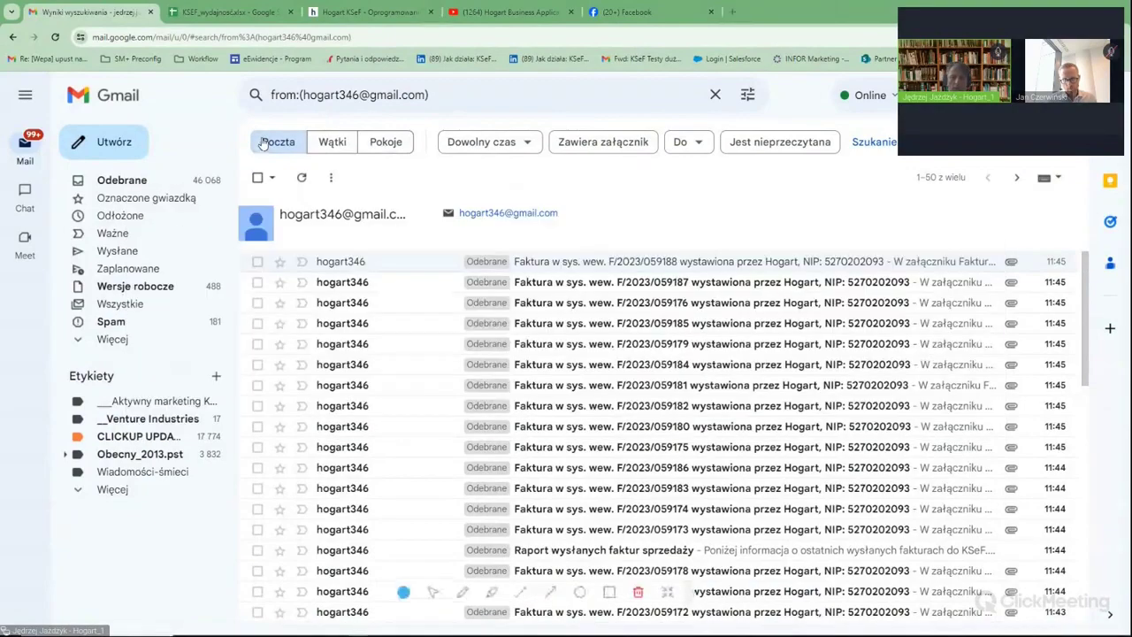
key("alt+Tab")
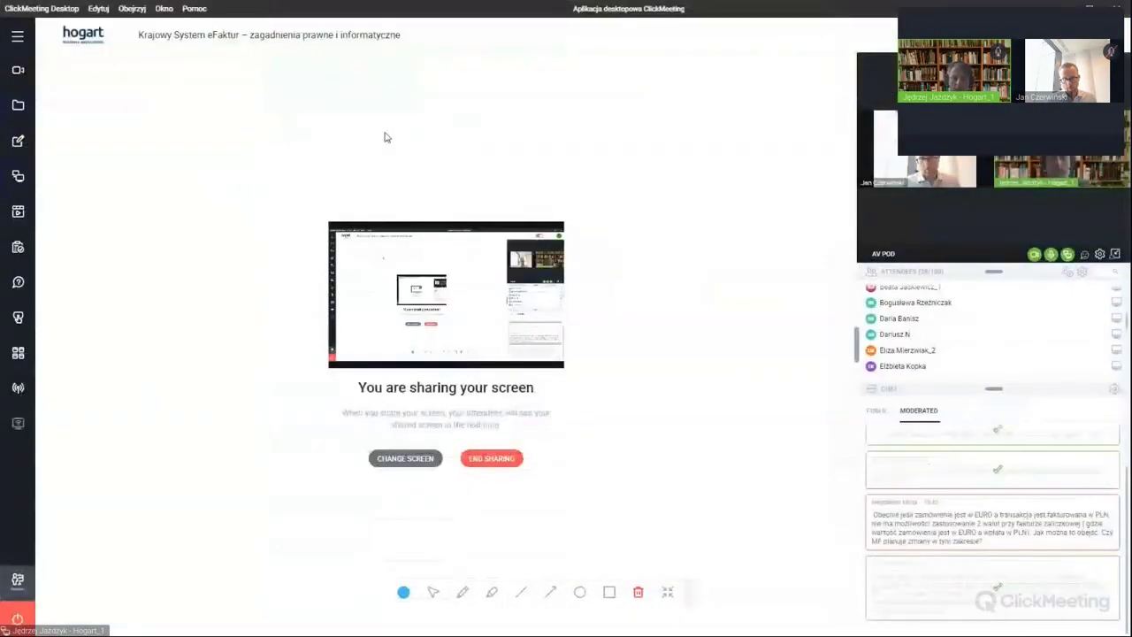
left_click(497, 460)
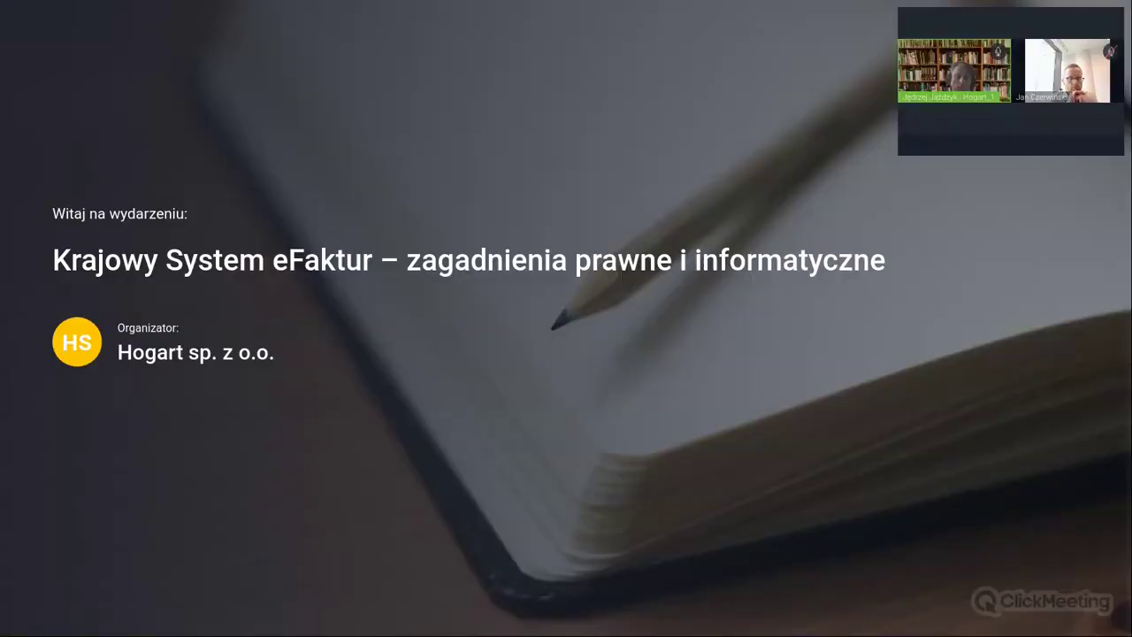